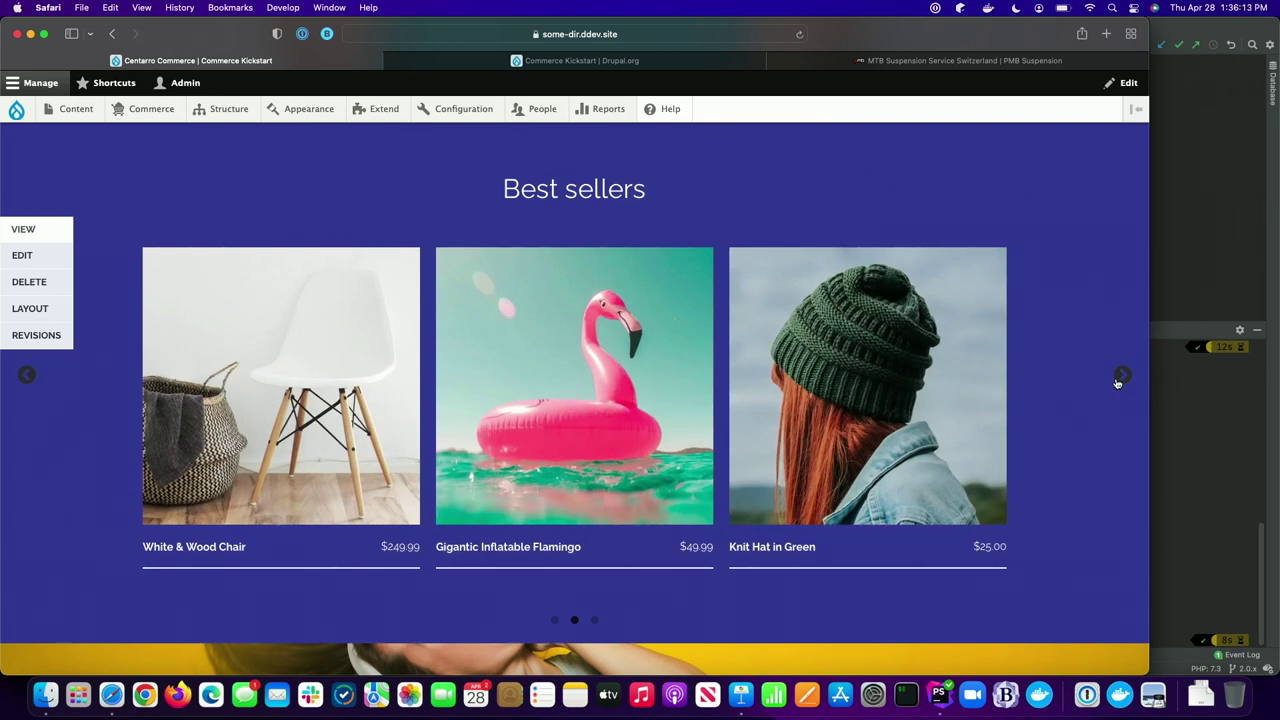
- Advance the home carousel through Books to New products, then scroll to the Commerce Kickstart banner
{"action": "left_click", "coordinate": [1121, 376]}
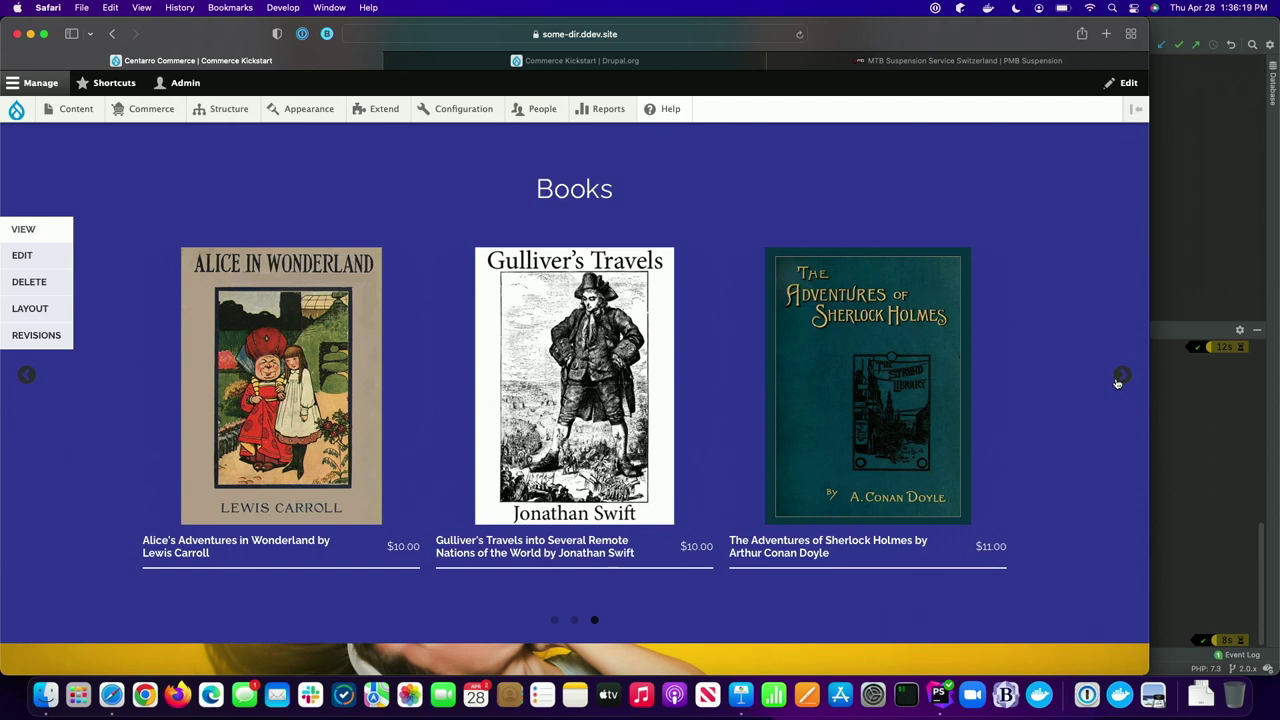
{"action": "left_click", "coordinate": [1117, 383]}
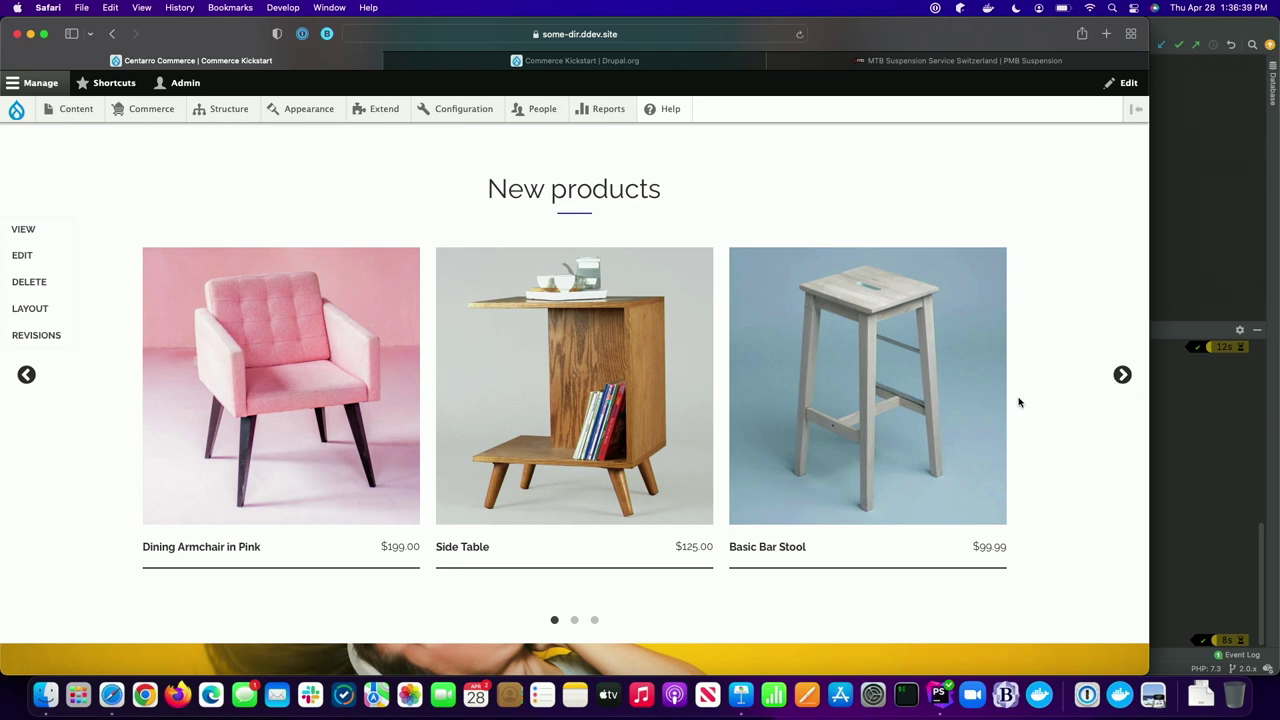
{"action": "scroll", "coordinate": [1018, 402], "scroll_direction": "down", "scroll_amount": 5}
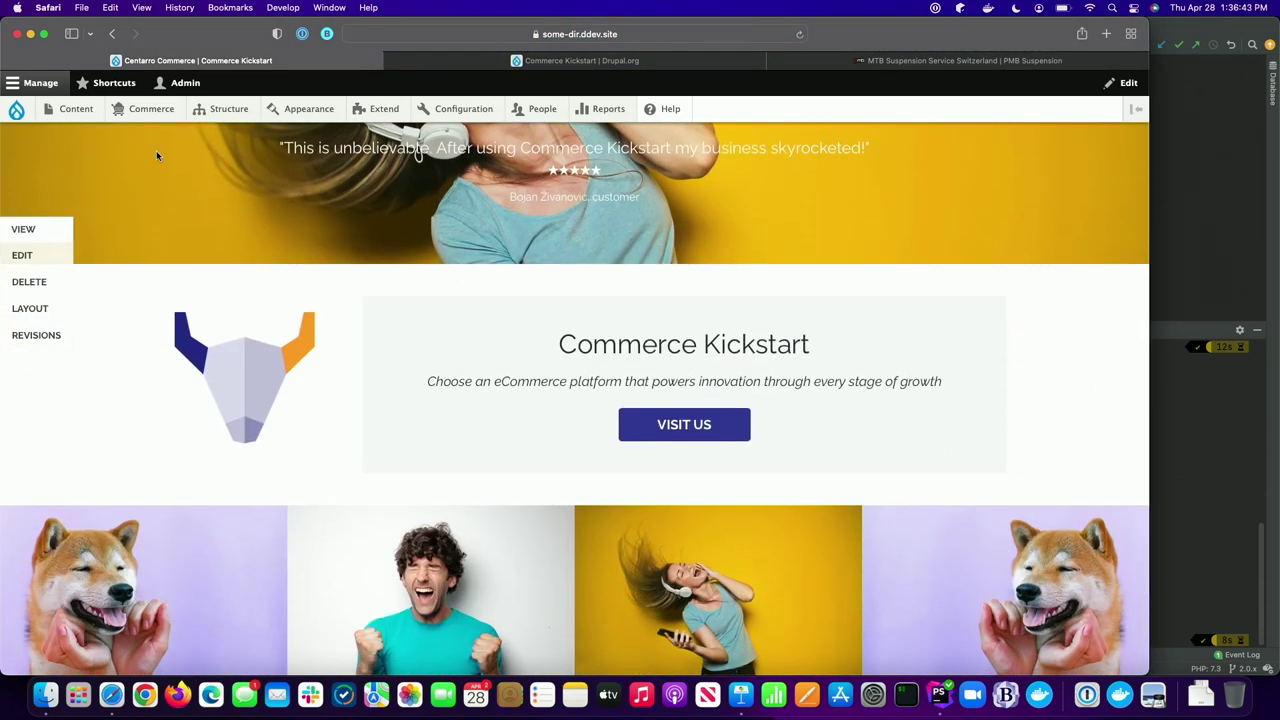
{"action": "left_click", "coordinate": [30, 309]}
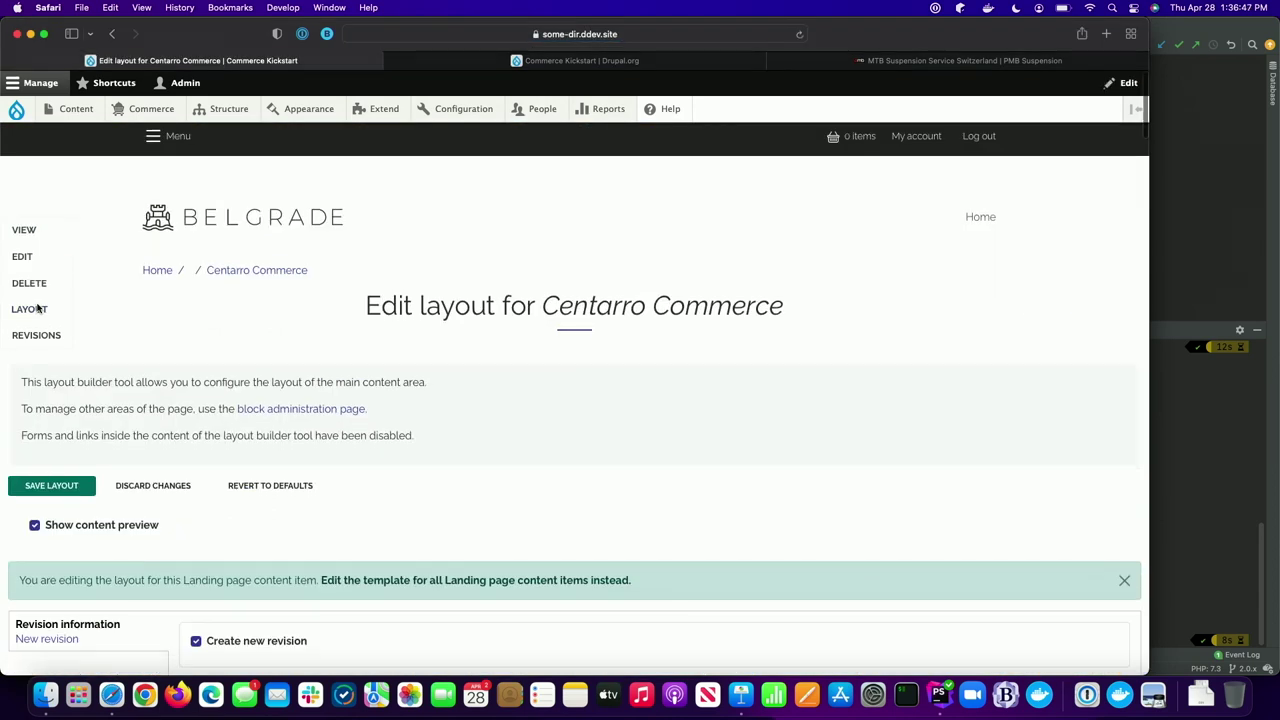
{"action": "scroll", "coordinate": [37, 309], "scroll_direction": "down", "scroll_amount": 10}
{"action": "scroll", "coordinate": [37, 309], "scroll_direction": "down", "scroll_amount": 10}
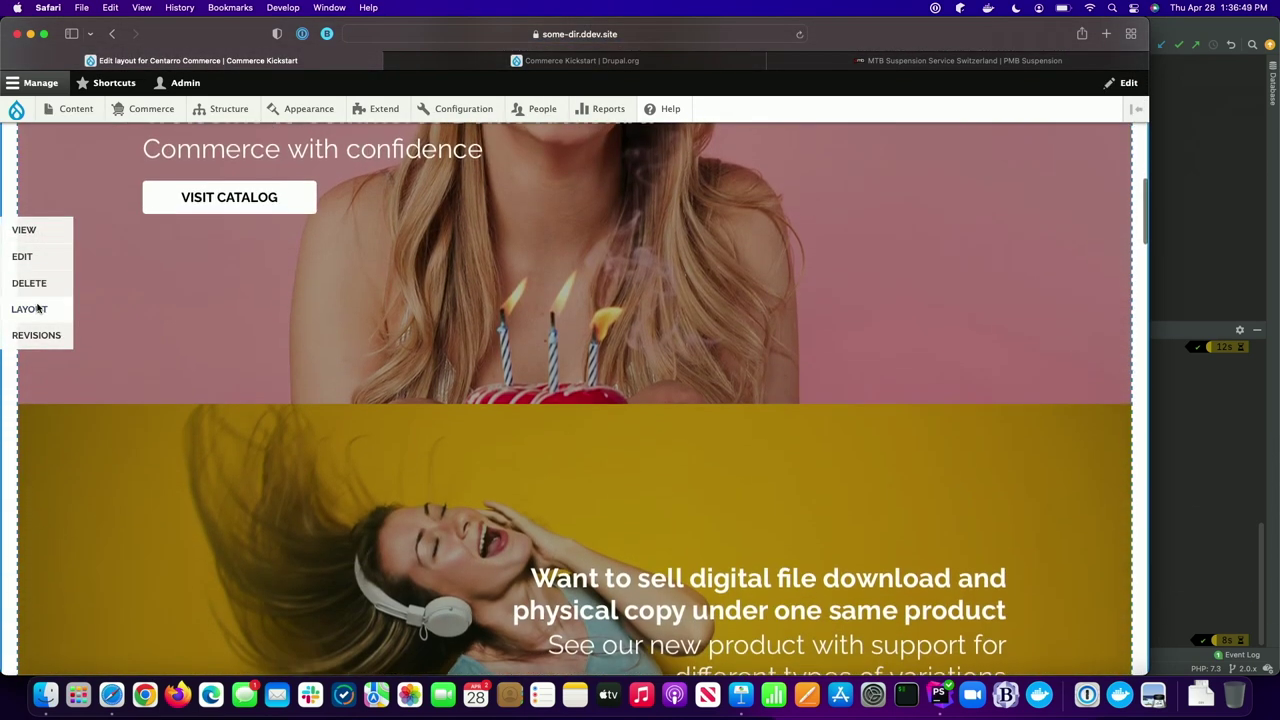
{"action": "scroll", "coordinate": [37, 309], "scroll_direction": "down", "scroll_amount": 5}
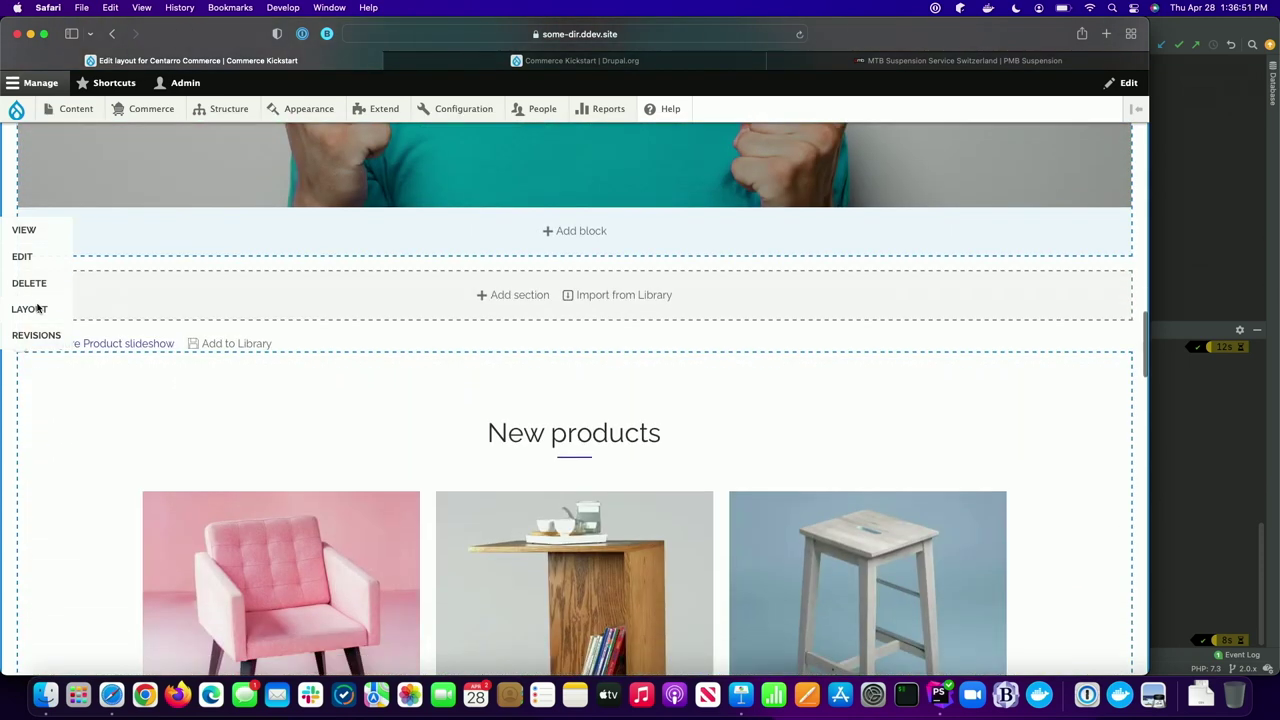
{"action": "left_click", "coordinate": [137, 345]}
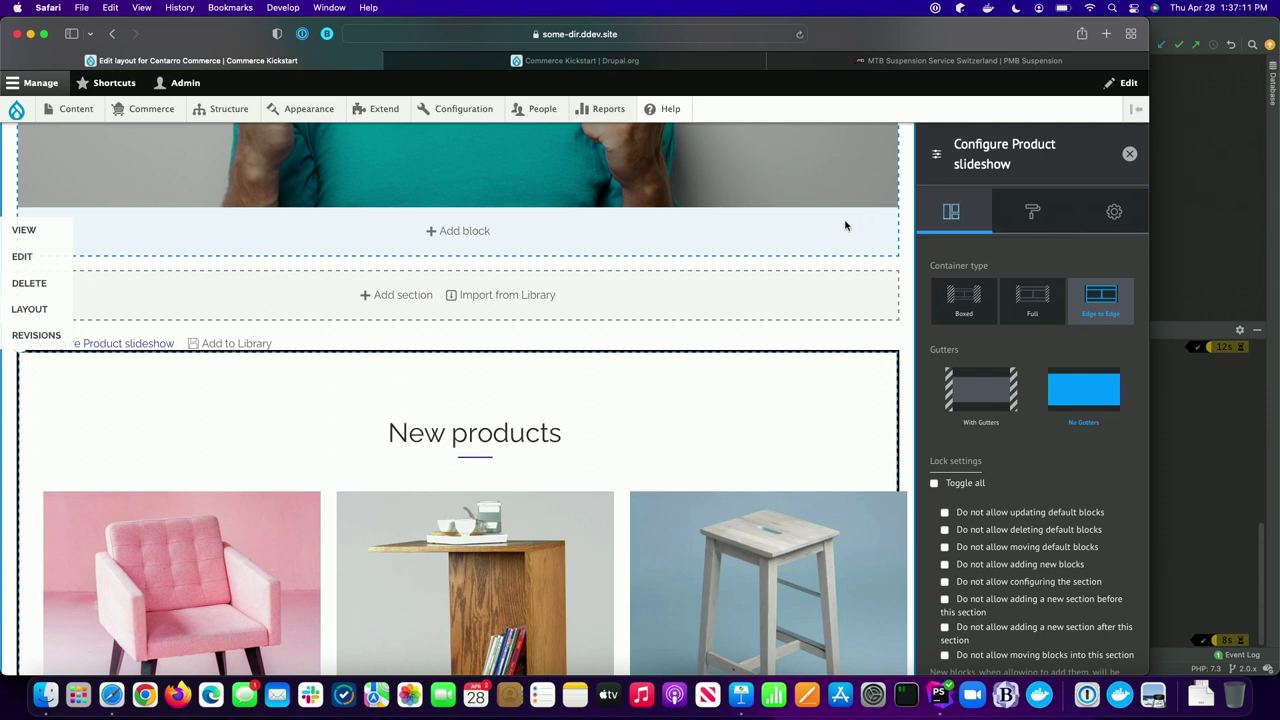
{"action": "scroll", "coordinate": [740, 349], "scroll_direction": "up", "scroll_amount": 10}
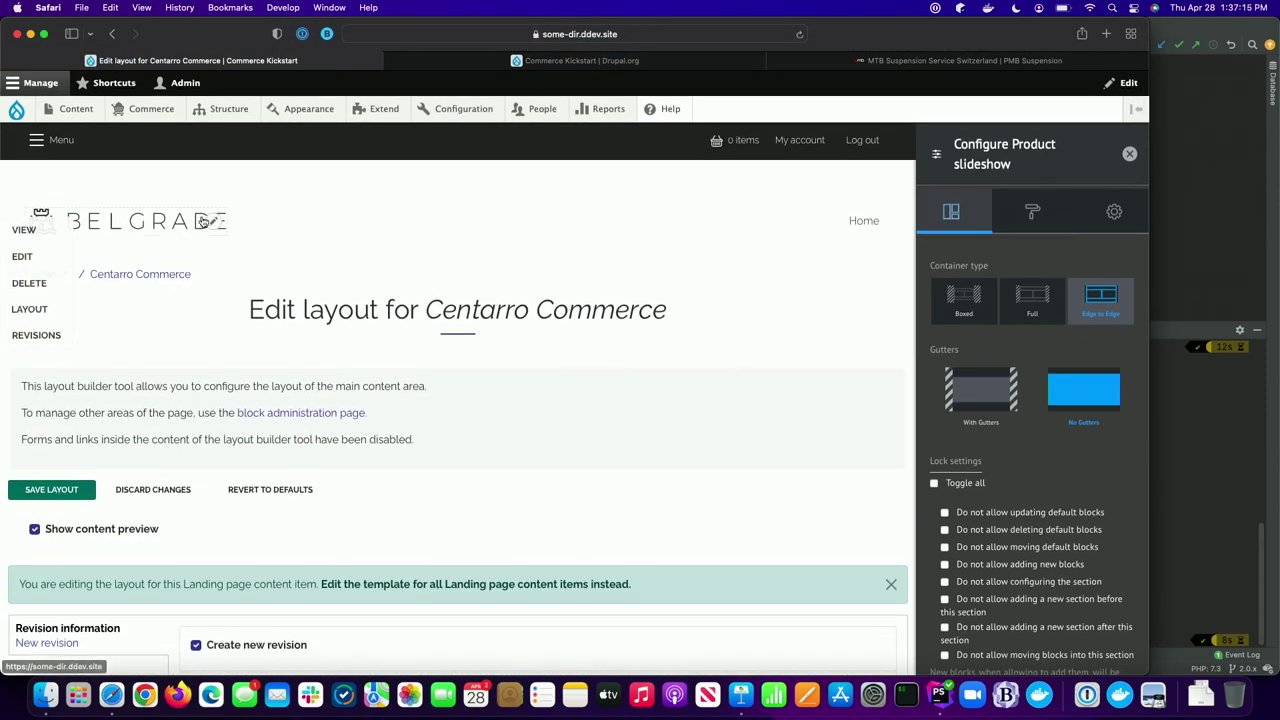
{"action": "left_click", "coordinate": [203, 221]}
{"action": "scroll", "coordinate": [268, 353], "scroll_direction": "down", "scroll_amount": 6}
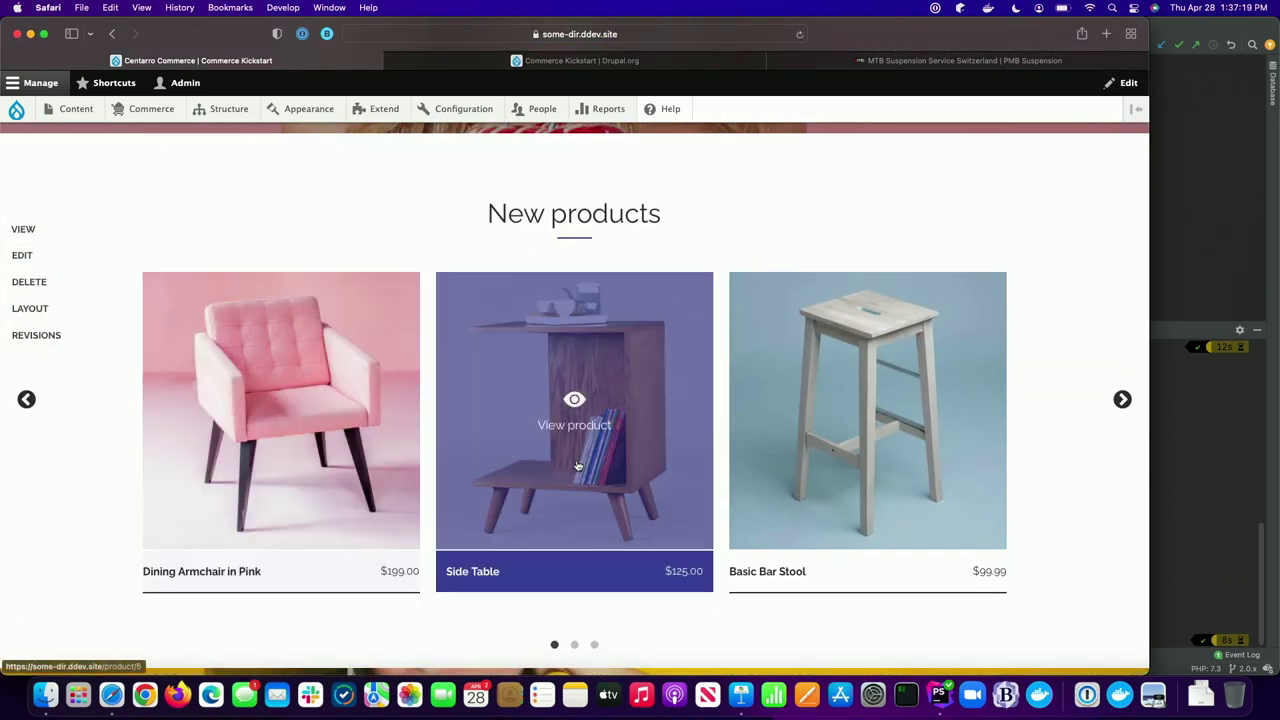
- Open the Gigantic Inflatable Flamingo from Best sellers and add it ($49.99) to the cart
{"action": "left_click", "coordinate": [1123, 405]}
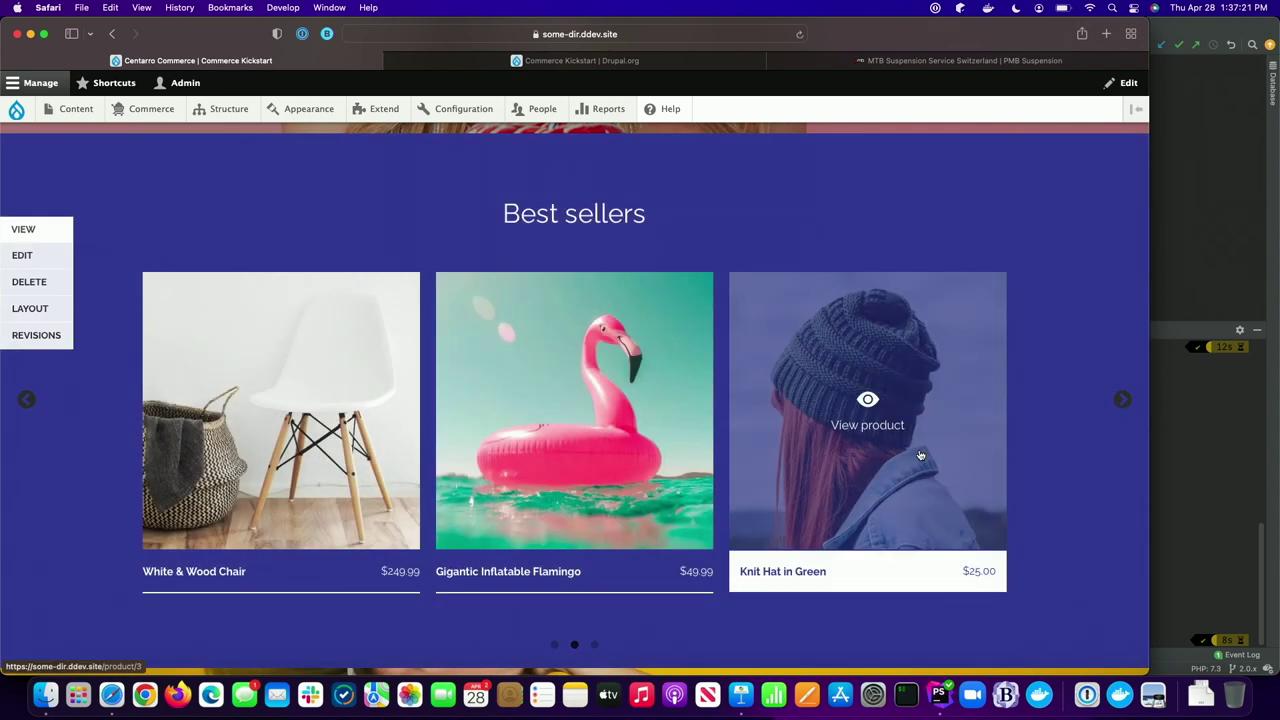
{"action": "left_click", "coordinate": [674, 464]}
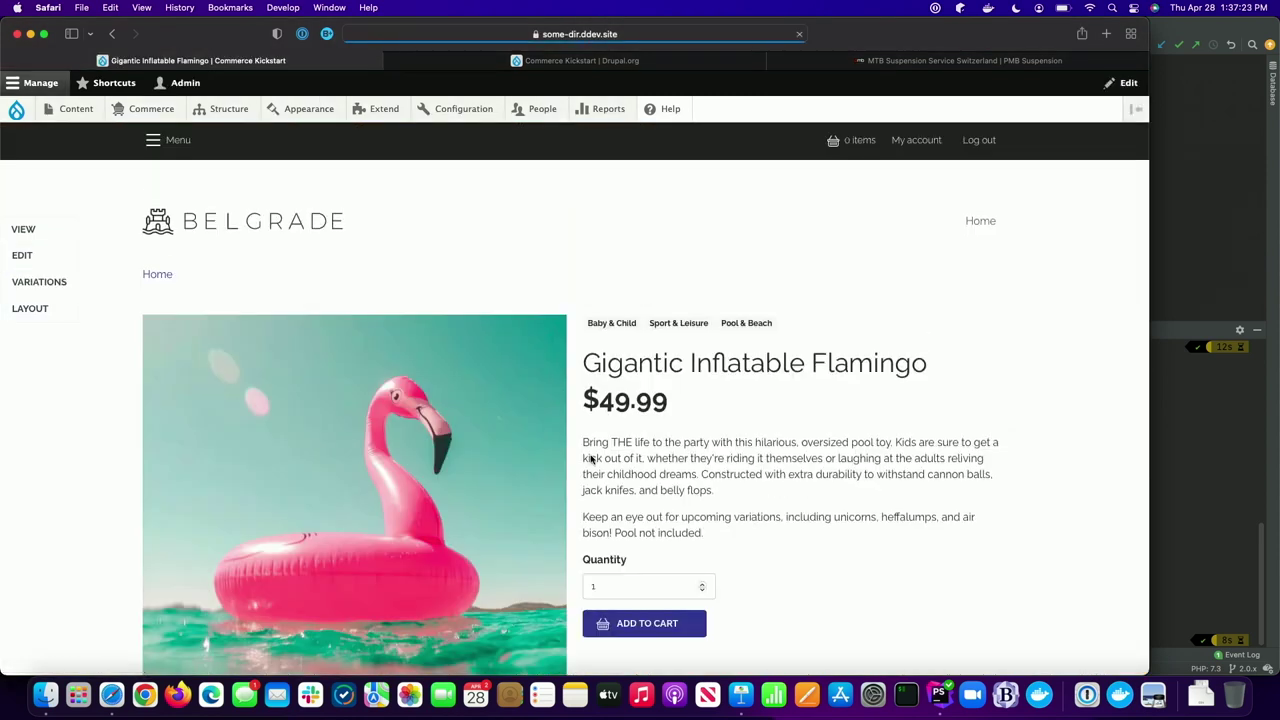
{"action": "scroll", "coordinate": [591, 458], "scroll_direction": "down", "scroll_amount": 3}
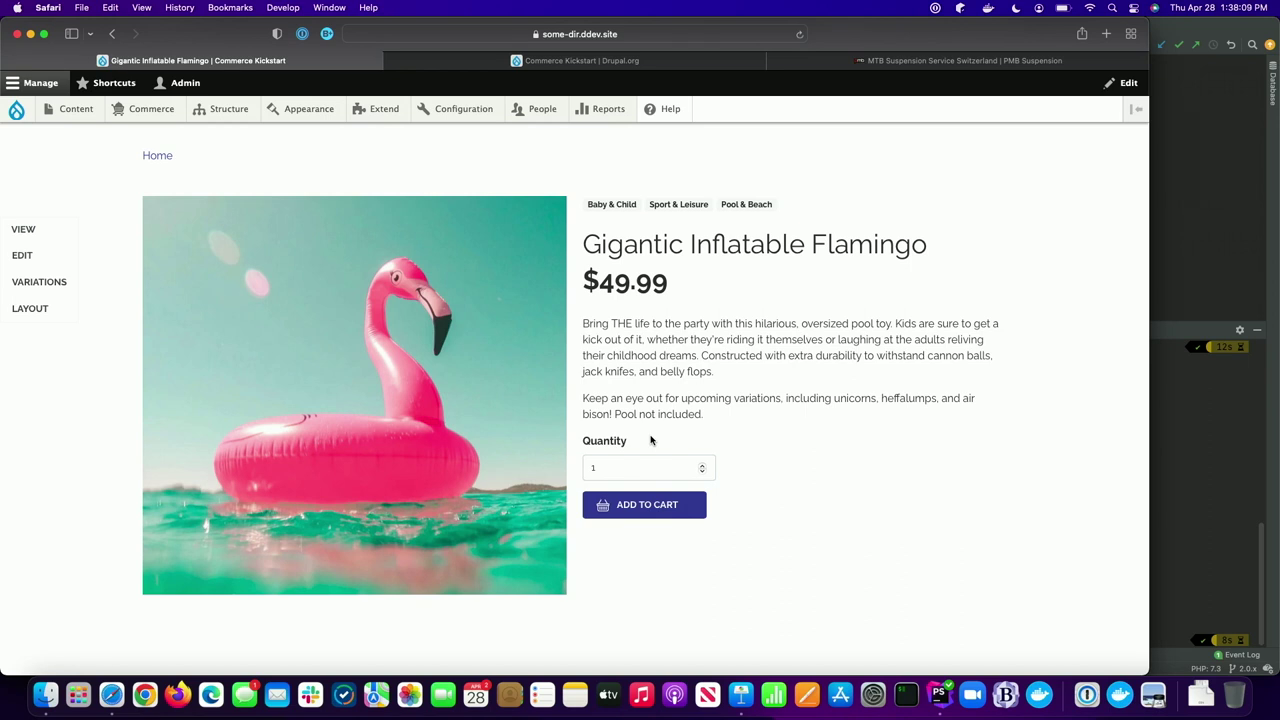
{"action": "left_click", "coordinate": [636, 500]}
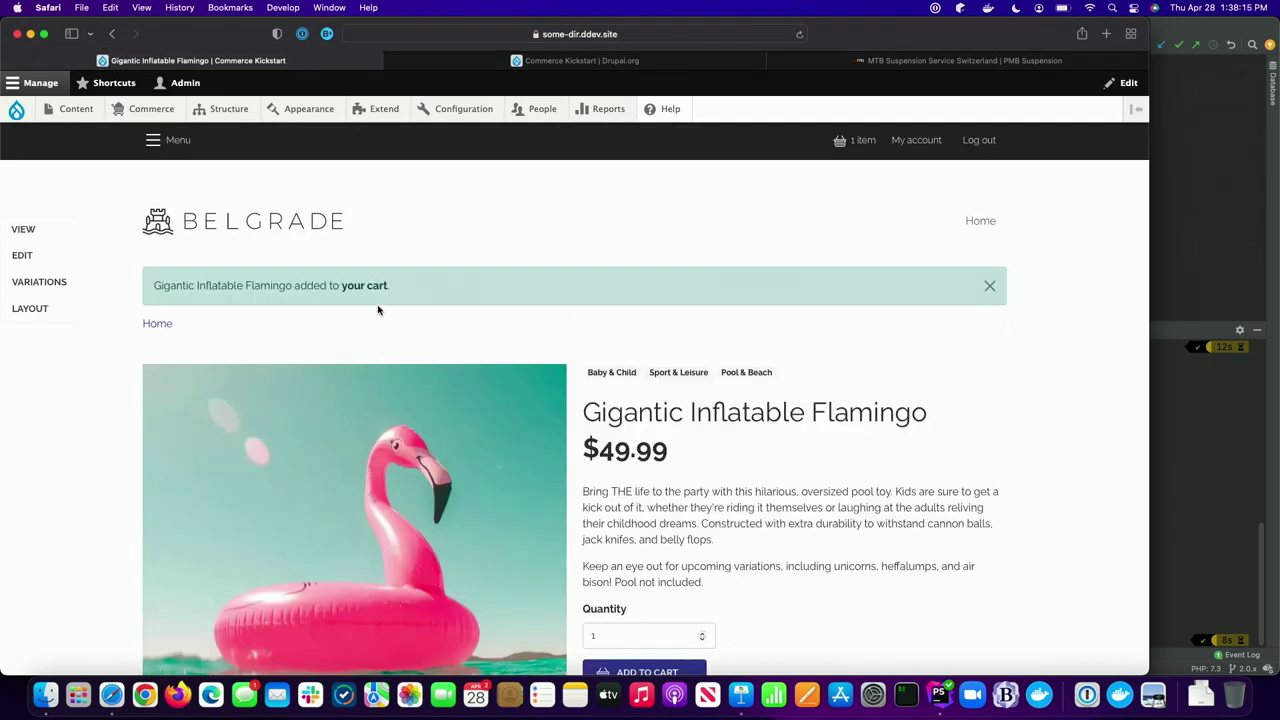
- Review the cart with one Gigantic Inflatable Flamingo ($49.99) and start checkout
{"action": "left_click", "coordinate": [365, 286]}
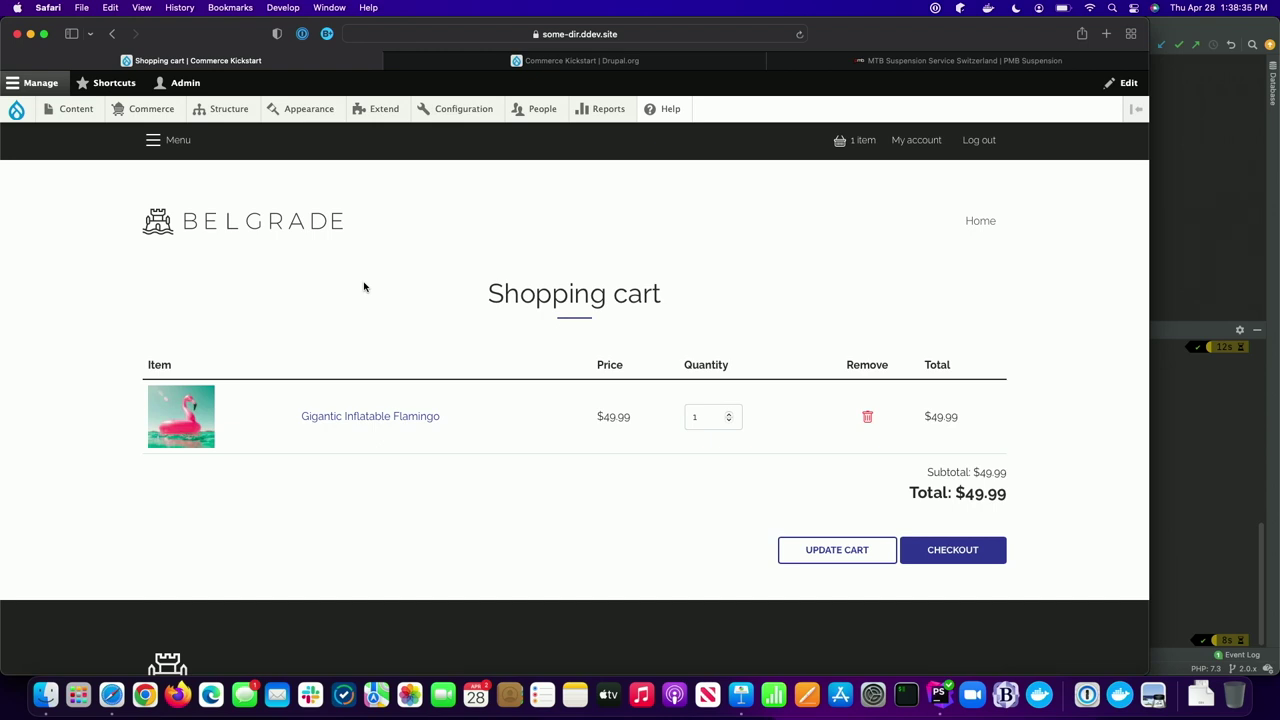
{"action": "left_click", "coordinate": [840, 145]}
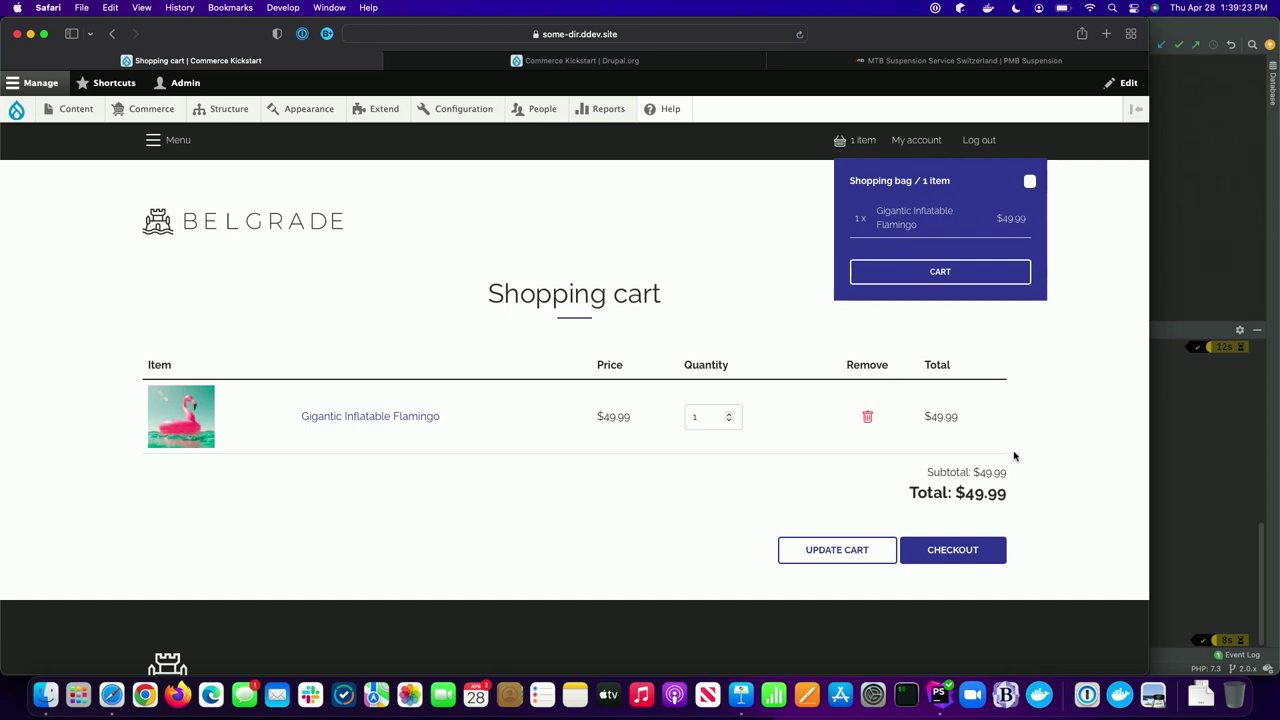
{"action": "left_click", "coordinate": [946, 543]}
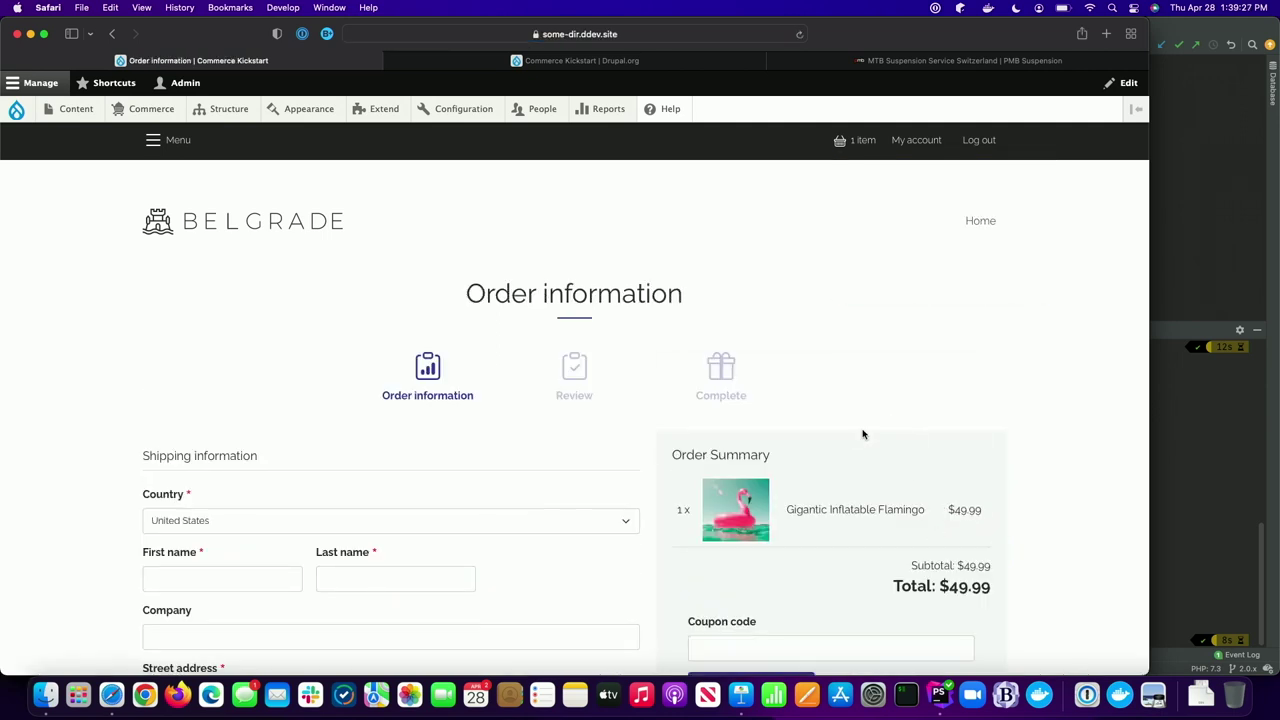
- Fill in the shipping form with the customer's name, street, city, state and ZIP code
{"action": "scroll", "coordinate": [863, 434], "scroll_direction": "down", "scroll_amount": 1}
{"action": "scroll", "coordinate": [863, 434], "scroll_direction": "down", "scroll_amount": 3}
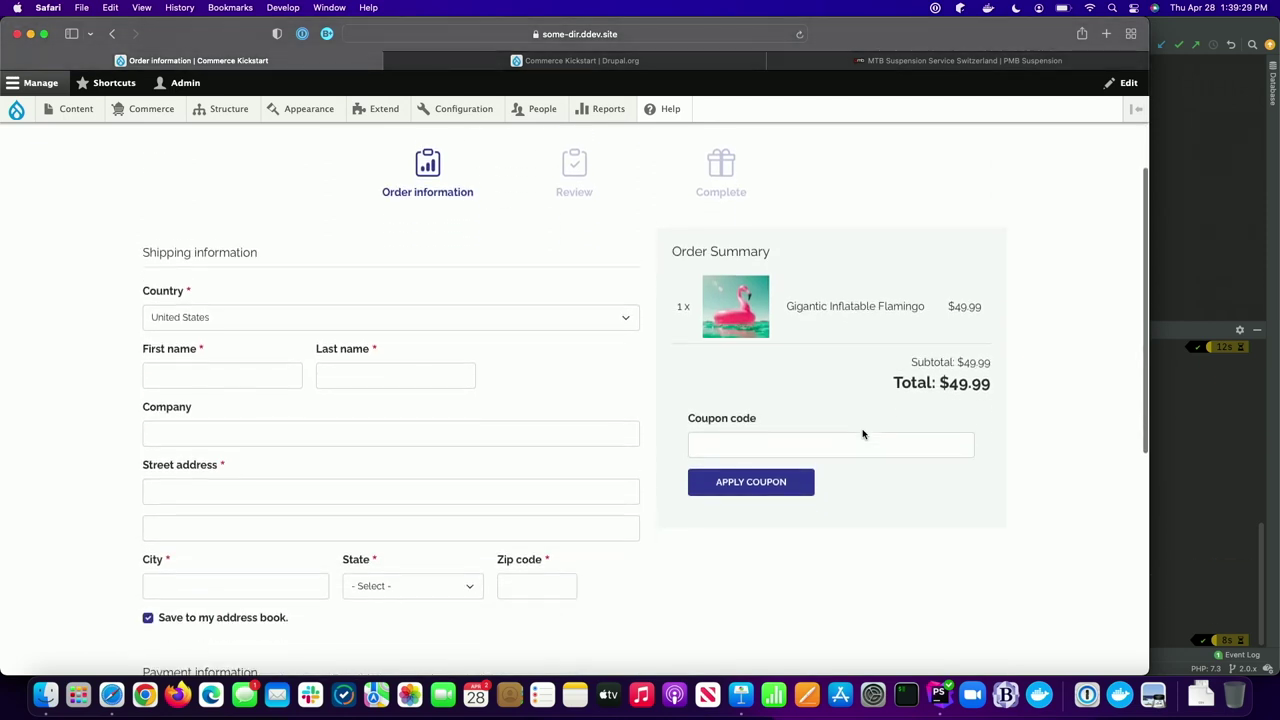
{"action": "scroll", "coordinate": [712, 375], "scroll_direction": "up", "scroll_amount": 1}
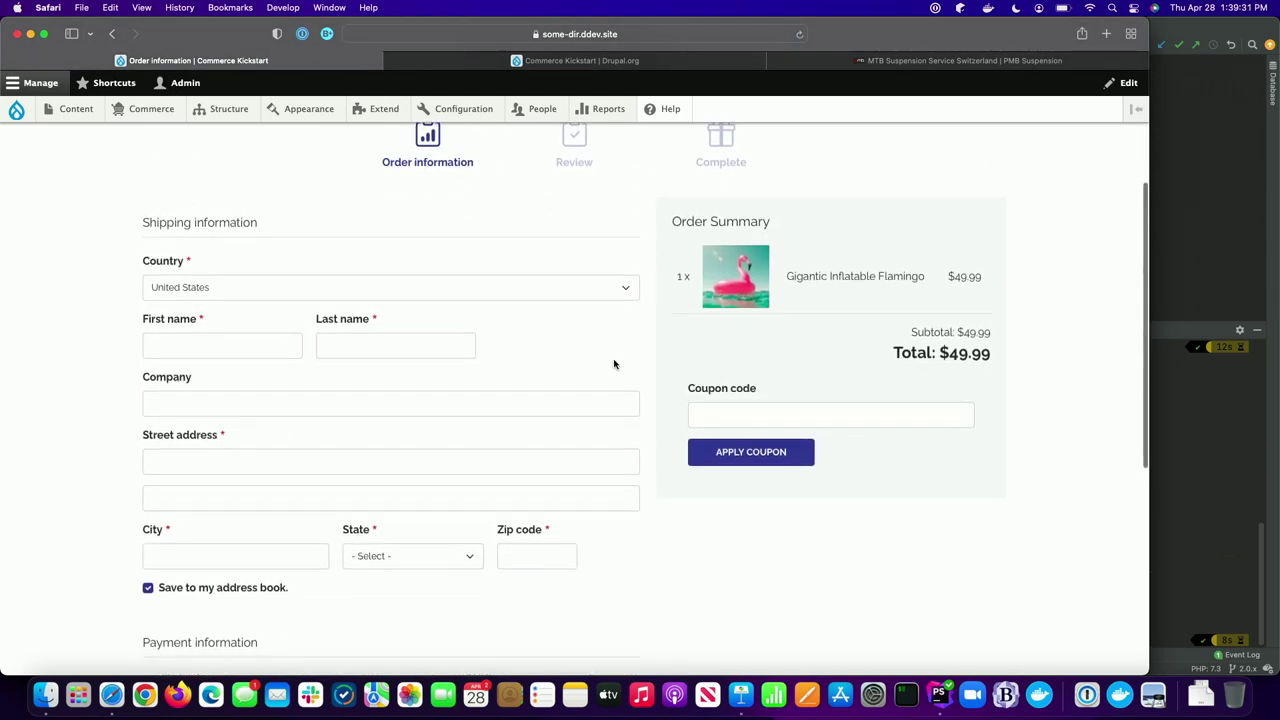
{"action": "left_click", "coordinate": [263, 350]}
{"action": "type", "text": "Ryan"}
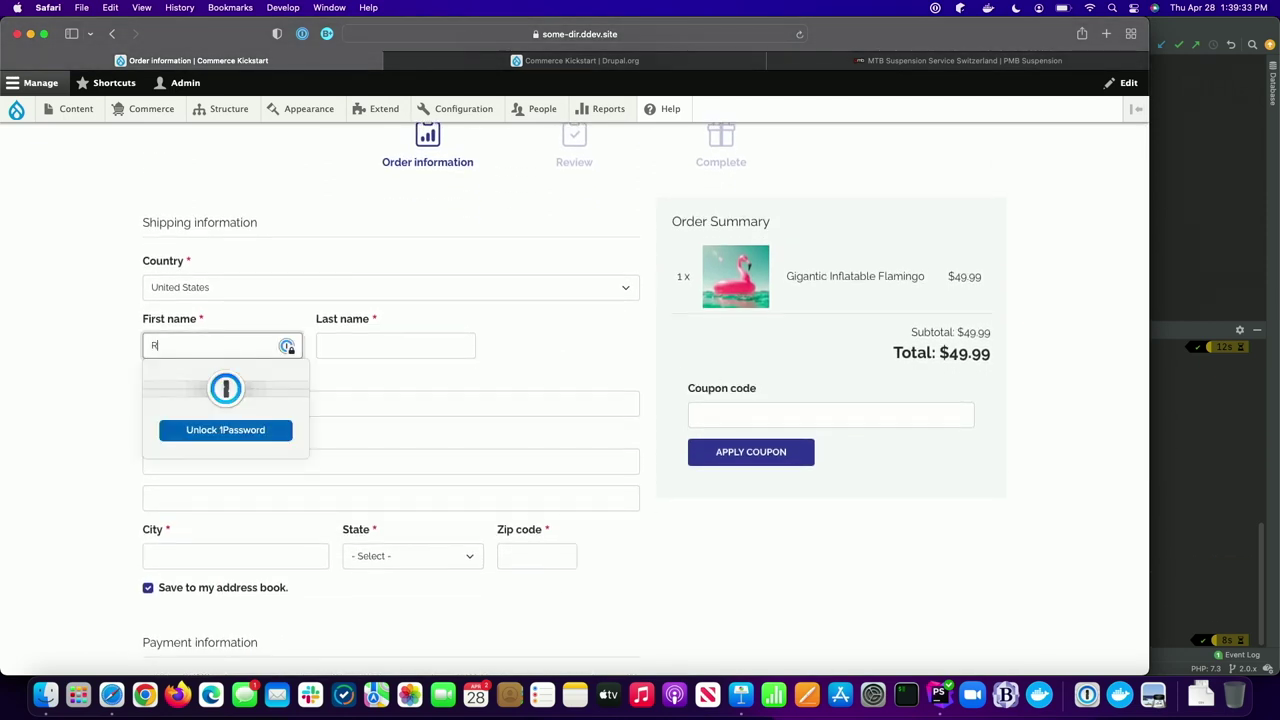
{"action": "key", "text": "Tab"}
{"action": "type", "text": "Szrama"}
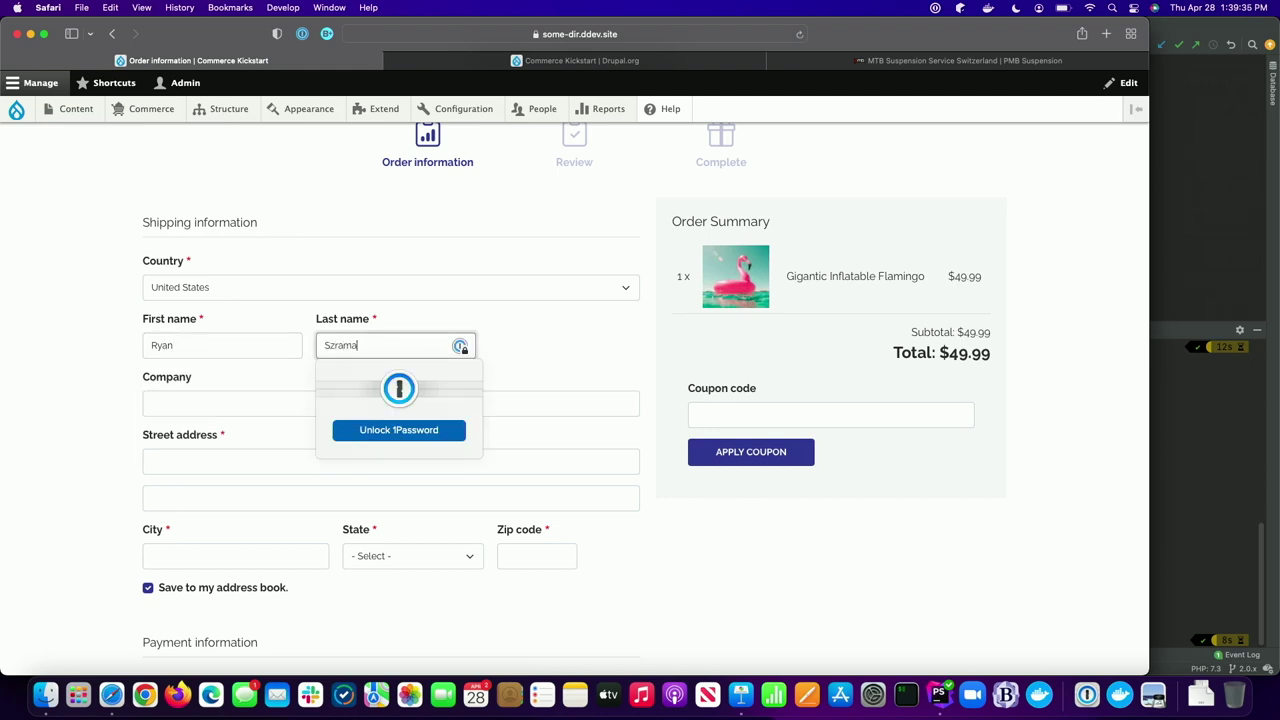
{"action": "key", "text": "Tab"}
{"action": "key", "text": "Tab"}
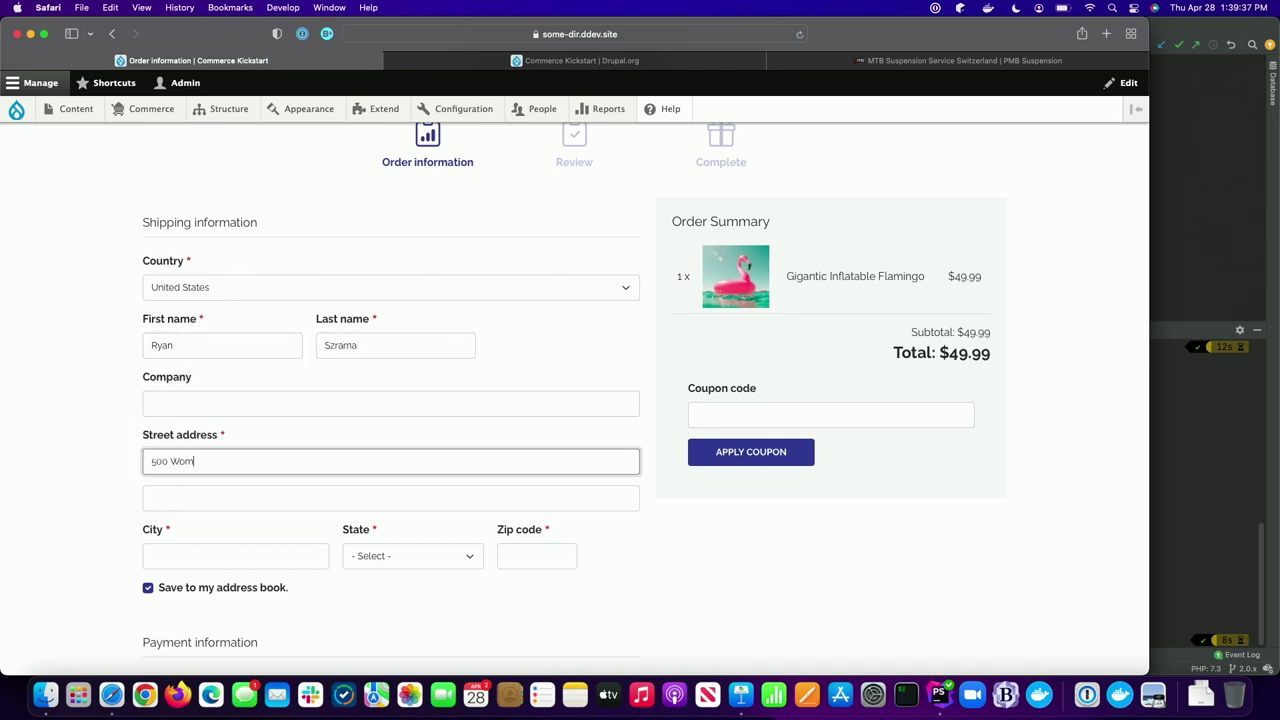
{"action": "key", "text": "Tab"}
{"action": "key", "text": "Tab"}
{"action": "type", "text": "Greenville"}
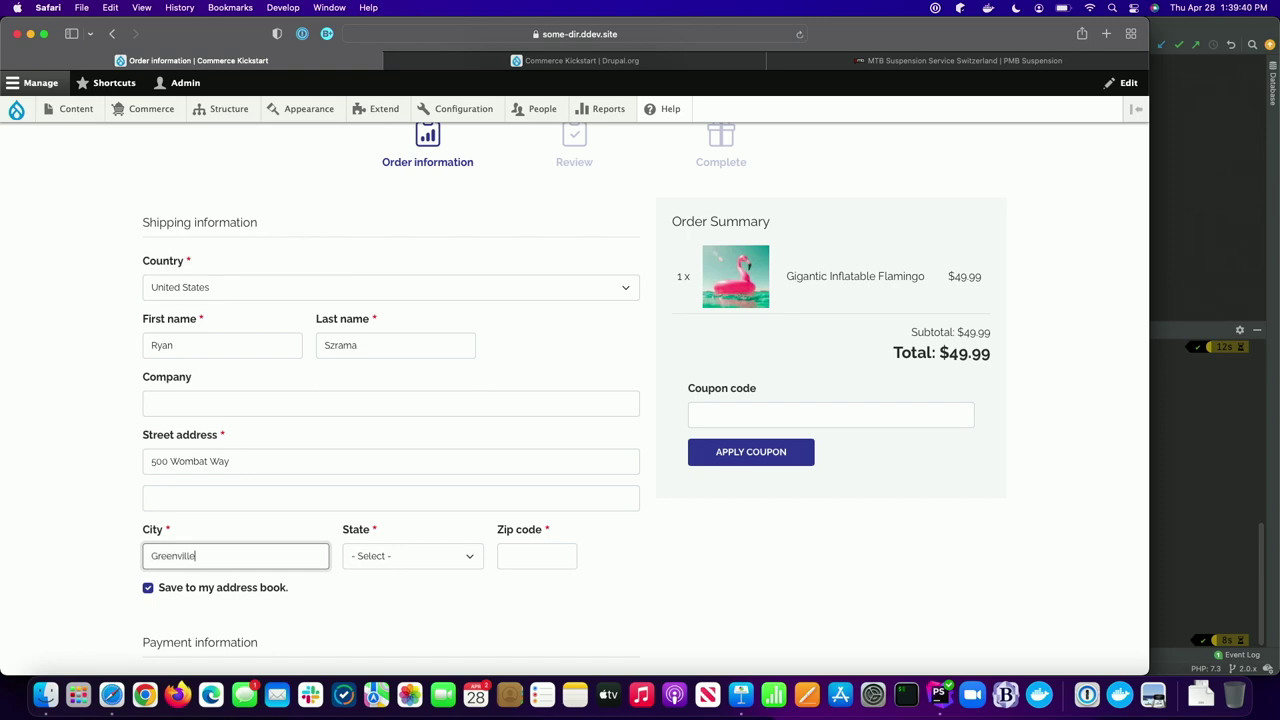
{"action": "key", "text": "Tab"}
{"action": "type", "text": "s"}
{"action": "key", "text": "Tab"}
{"action": "type", "text": "29601"}
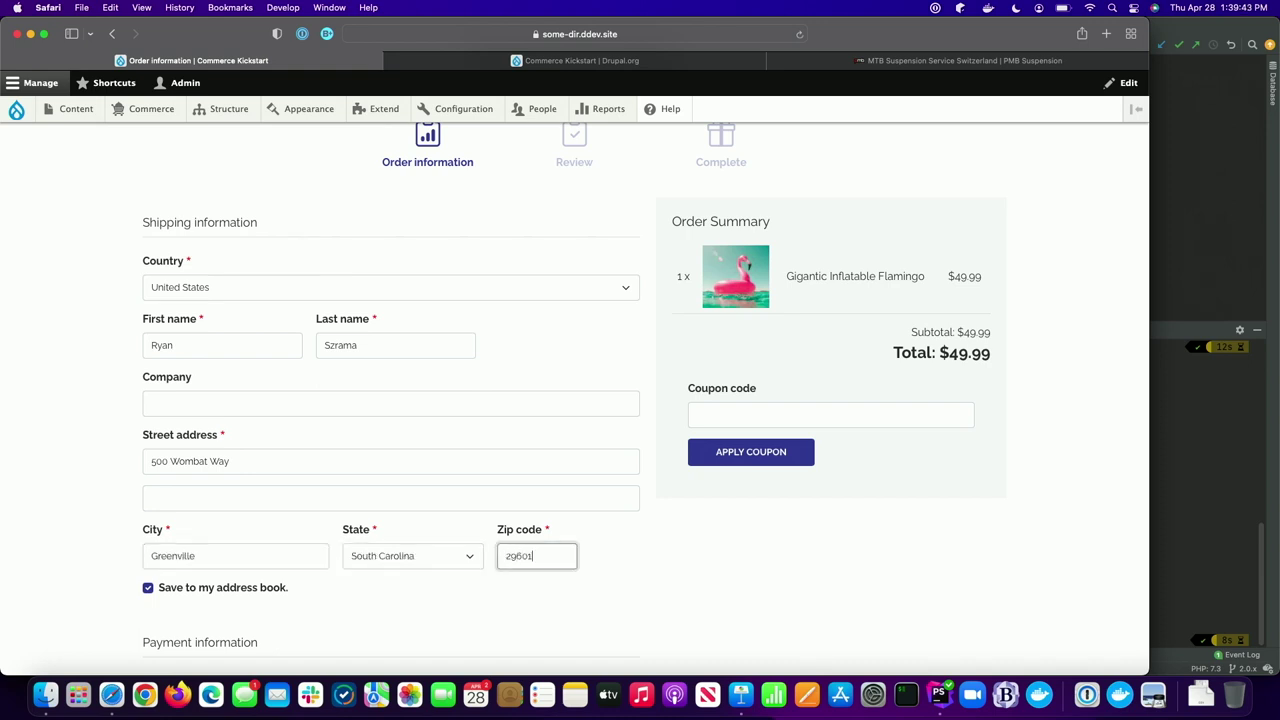
{"action": "left_click", "coordinate": [741, 511]}
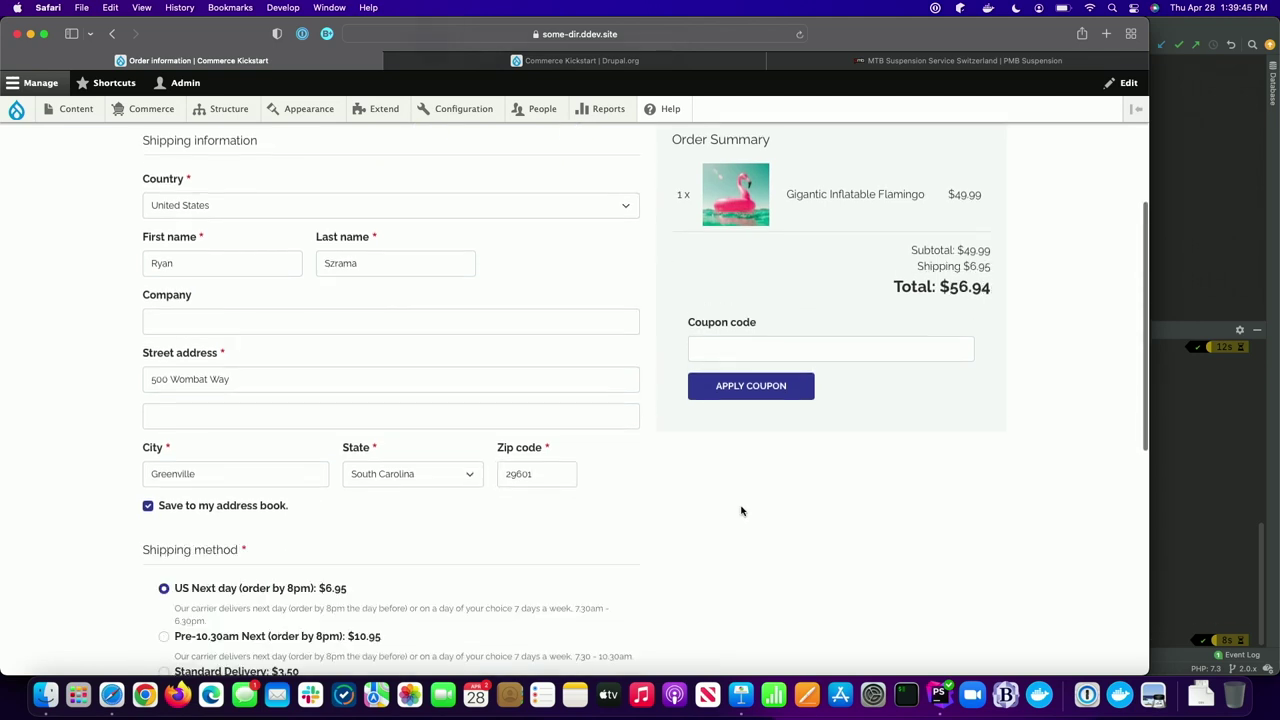
- Enter the card's security code and continue to review with $6.95 Next day shipping
{"action": "scroll", "coordinate": [457, 514], "scroll_direction": "down", "scroll_amount": 5}
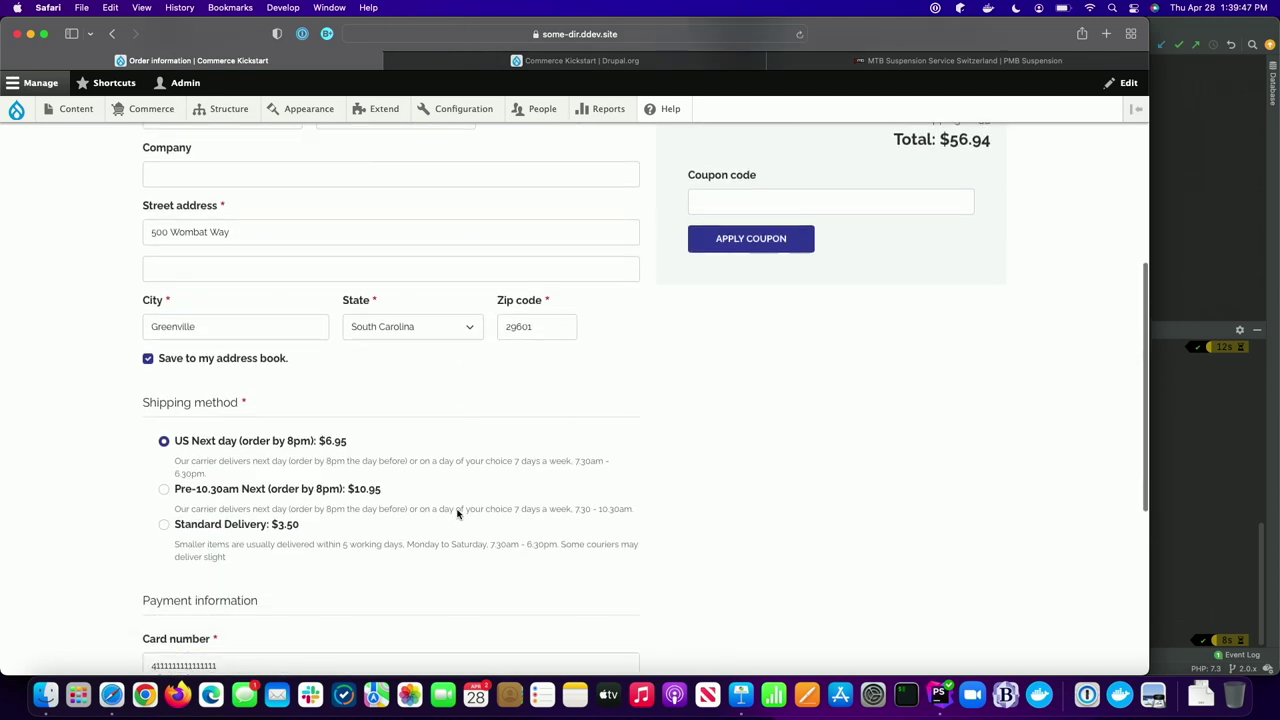
{"action": "scroll", "coordinate": [320, 380], "scroll_direction": "down", "scroll_amount": 2}
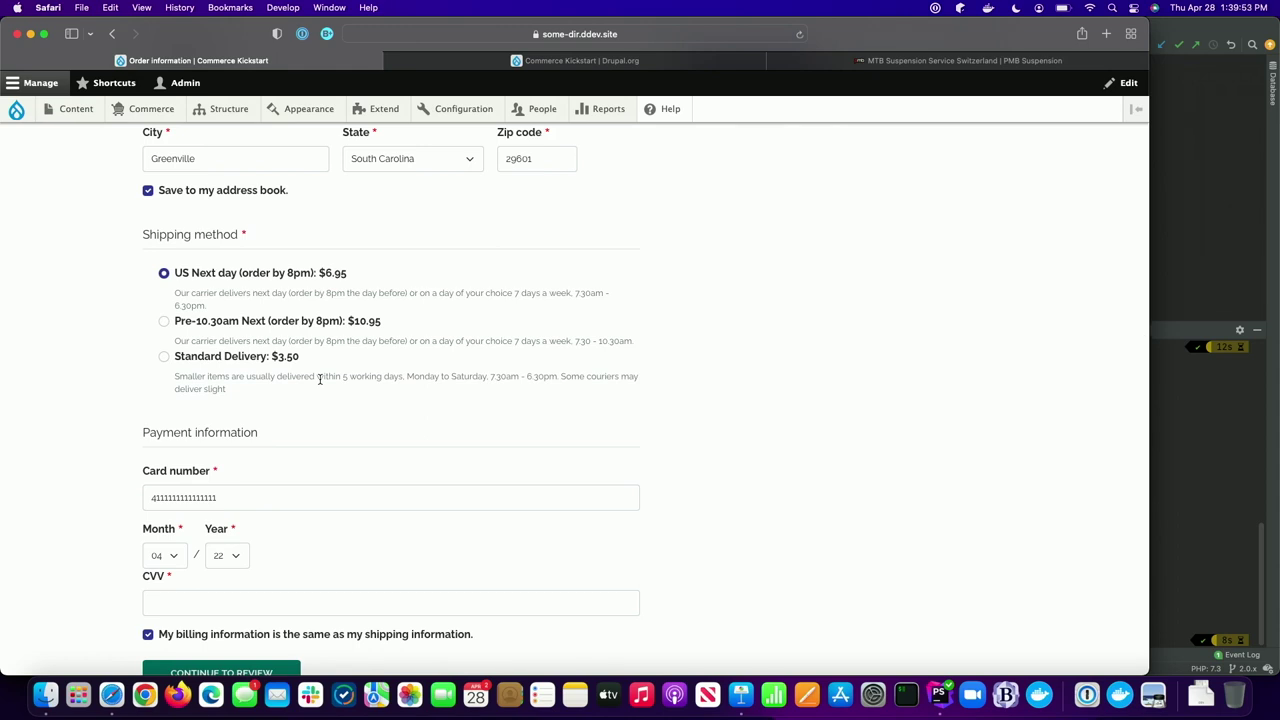
{"action": "scroll", "coordinate": [320, 378], "scroll_direction": "down", "scroll_amount": 2}
{"action": "left_click", "coordinate": [250, 524]}
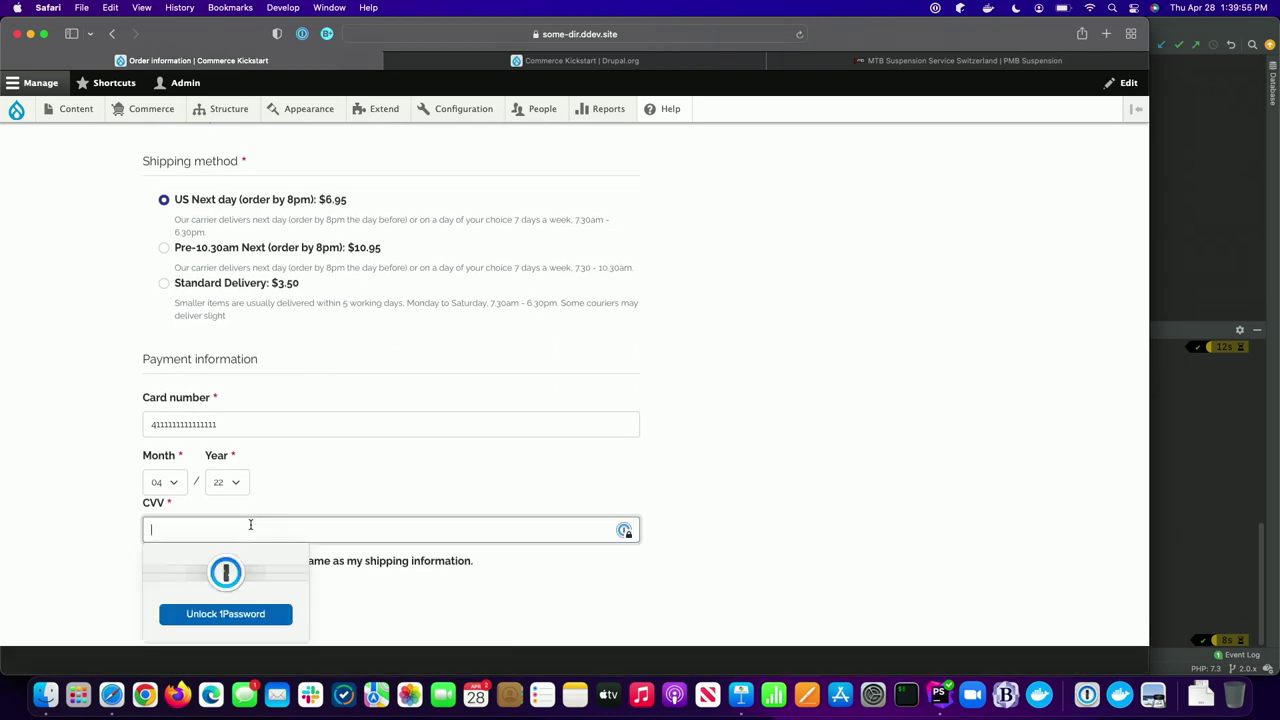
{"action": "left_click", "coordinate": [68, 486]}
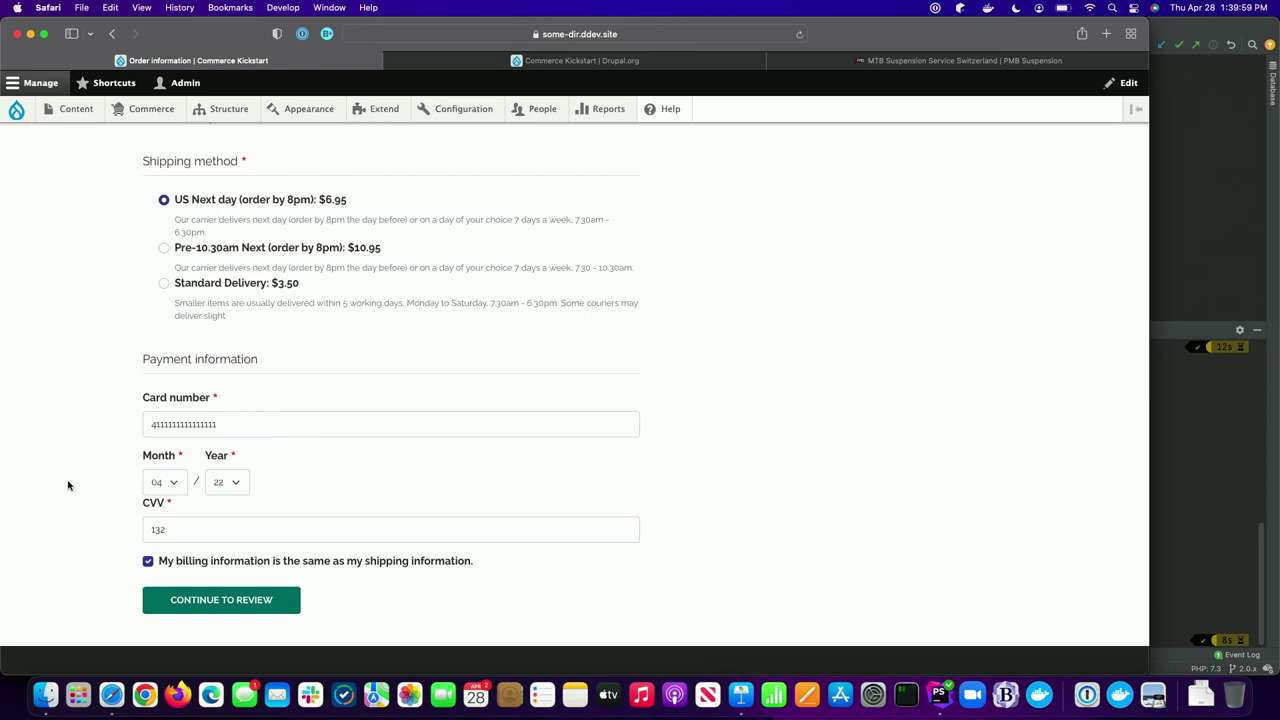
{"action": "left_click", "coordinate": [237, 608]}
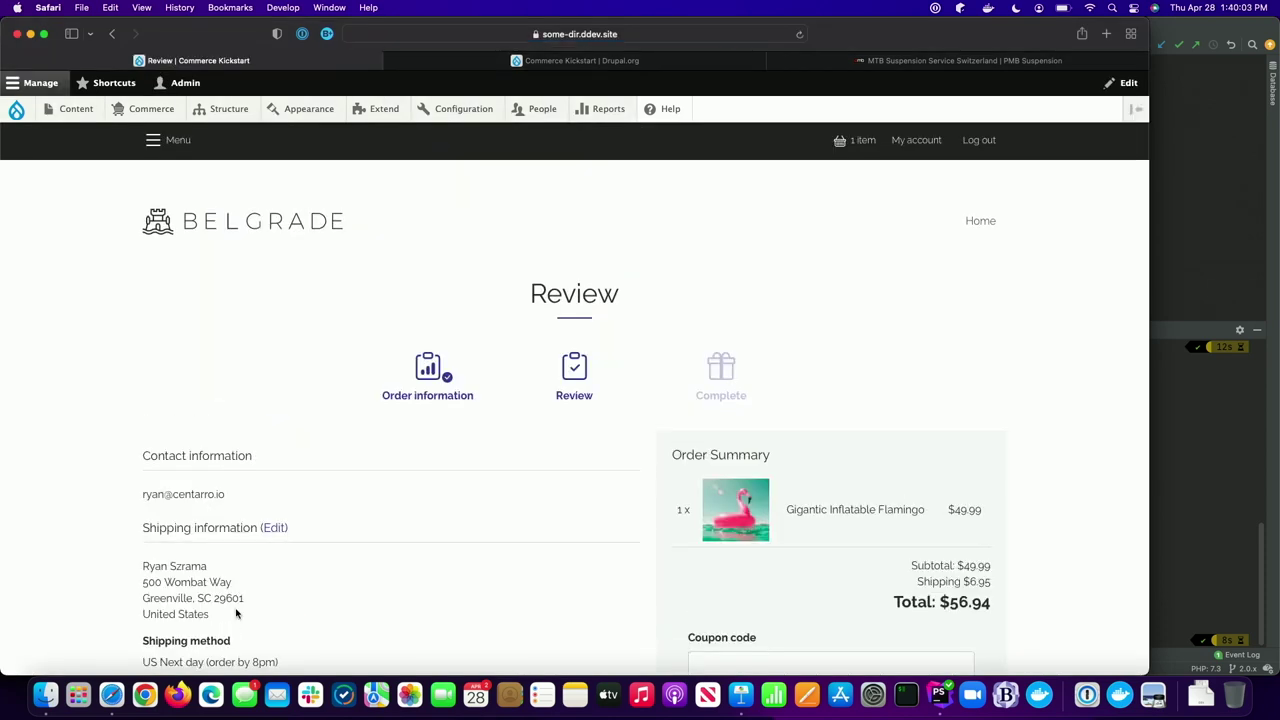
- Pay and complete the $56.94 flamingo order, then go to the account page
{"action": "scroll", "coordinate": [237, 614], "scroll_direction": "down", "scroll_amount": 5}
{"action": "left_click", "coordinate": [251, 536]}
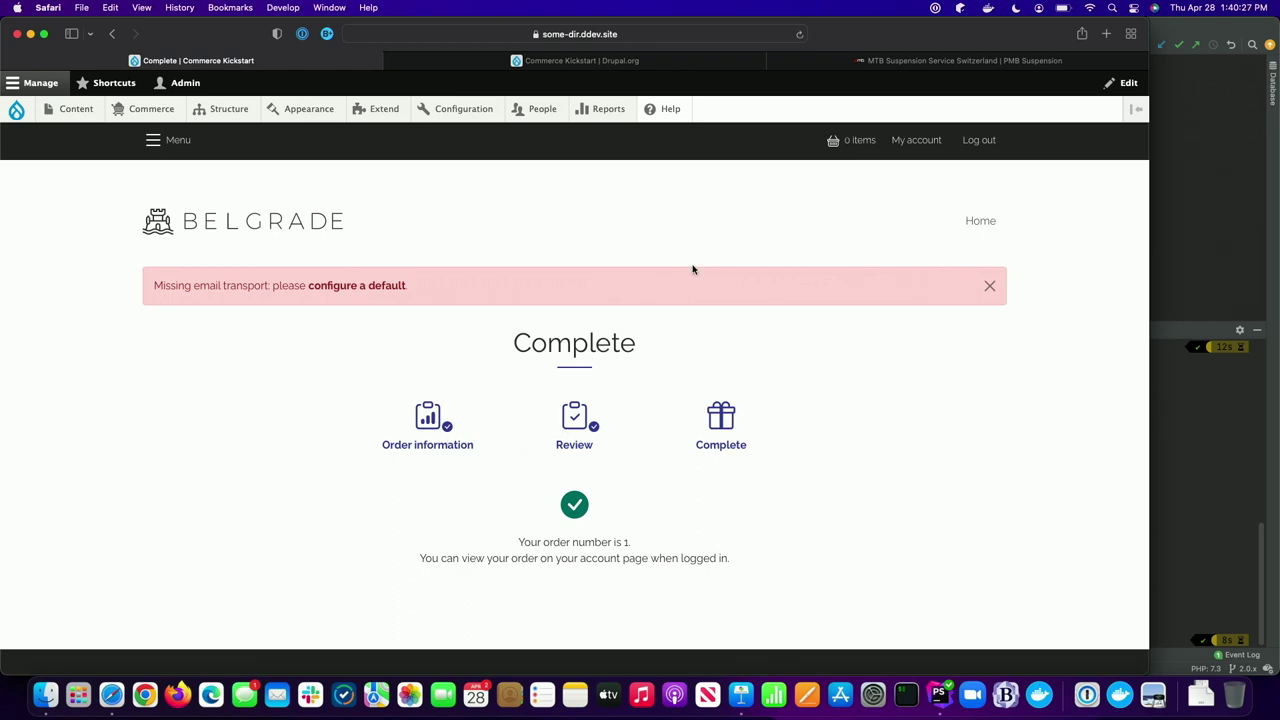
{"action": "left_click", "coordinate": [916, 140]}
- Review order 1 in the Orders tab and the saved Visa card under Payment methods
{"action": "left_click", "coordinate": [635, 399]}
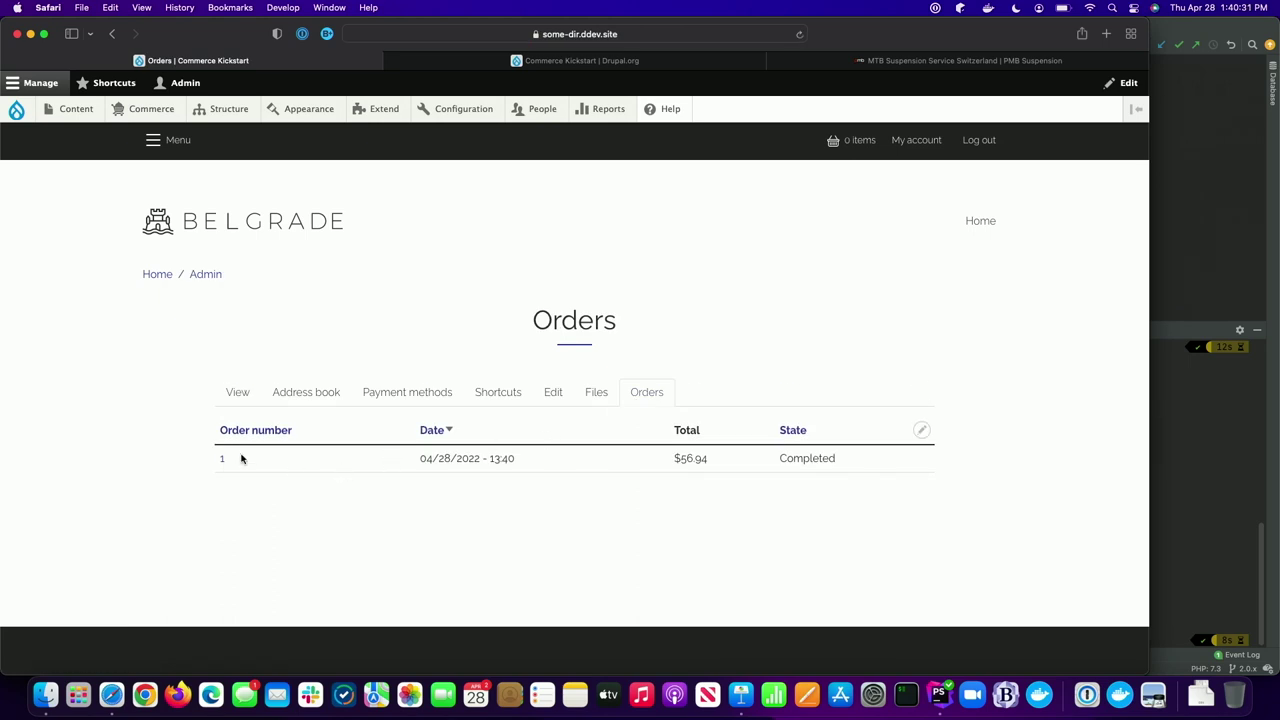
{"action": "left_click", "coordinate": [222, 461]}
{"action": "scroll", "coordinate": [365, 485], "scroll_direction": "down", "scroll_amount": 5}
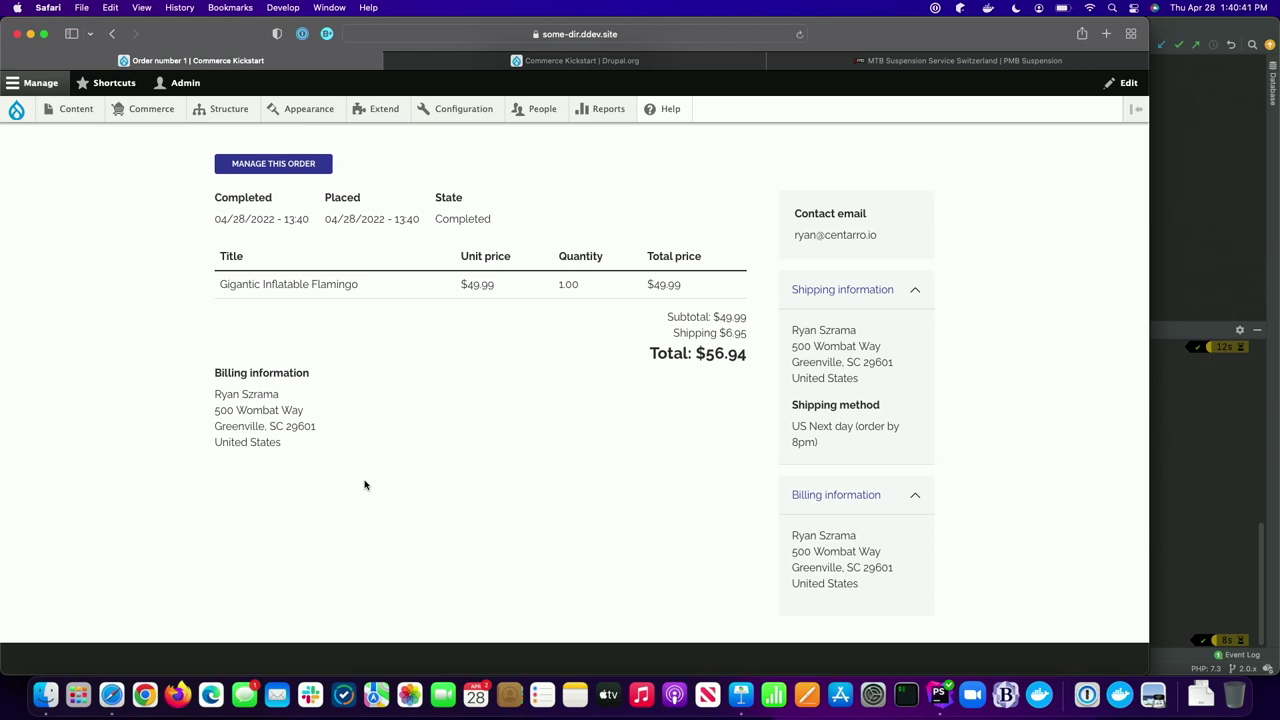
{"action": "scroll", "coordinate": [365, 485], "scroll_direction": "up", "scroll_amount": 4}
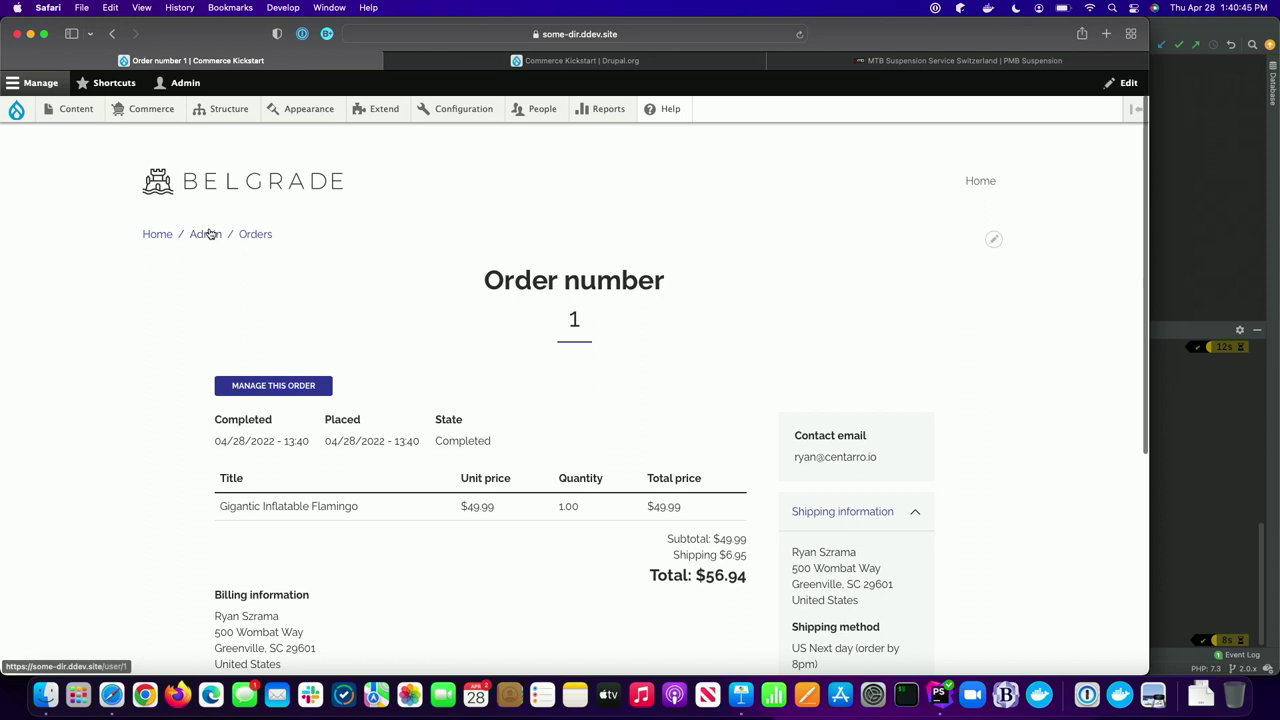
{"action": "left_click", "coordinate": [208, 236]}
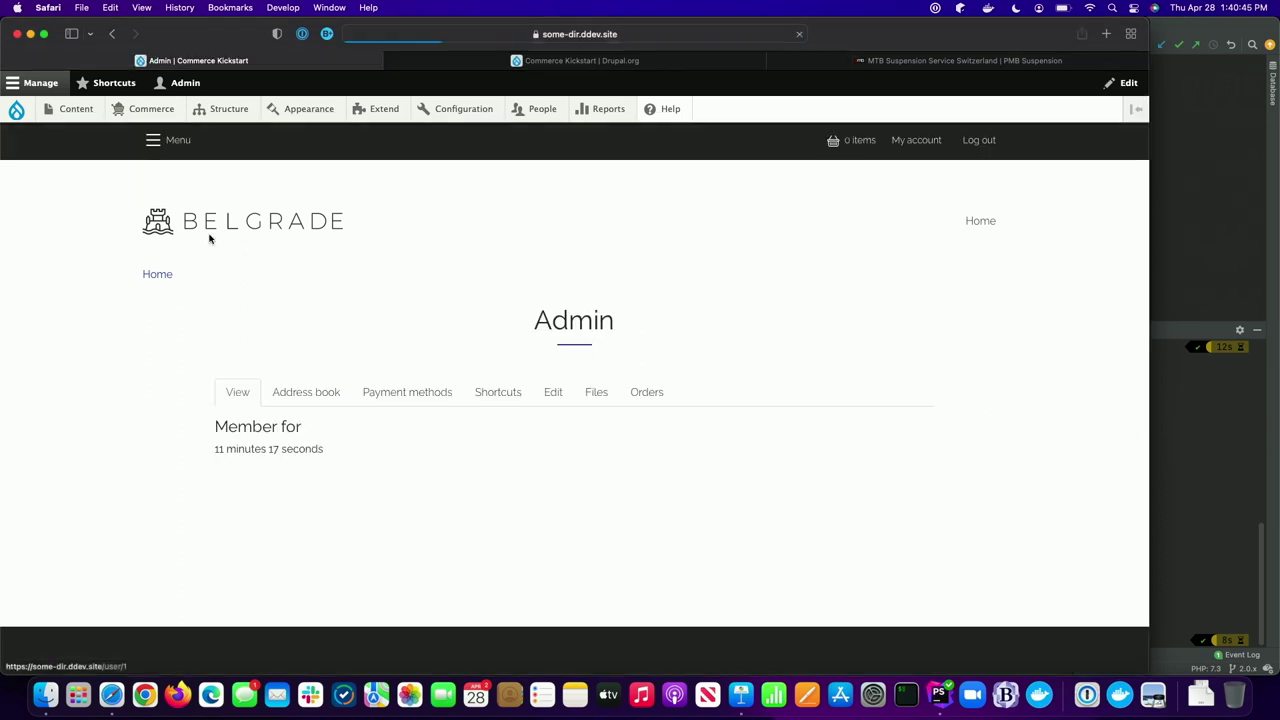
{"action": "left_click", "coordinate": [420, 398]}
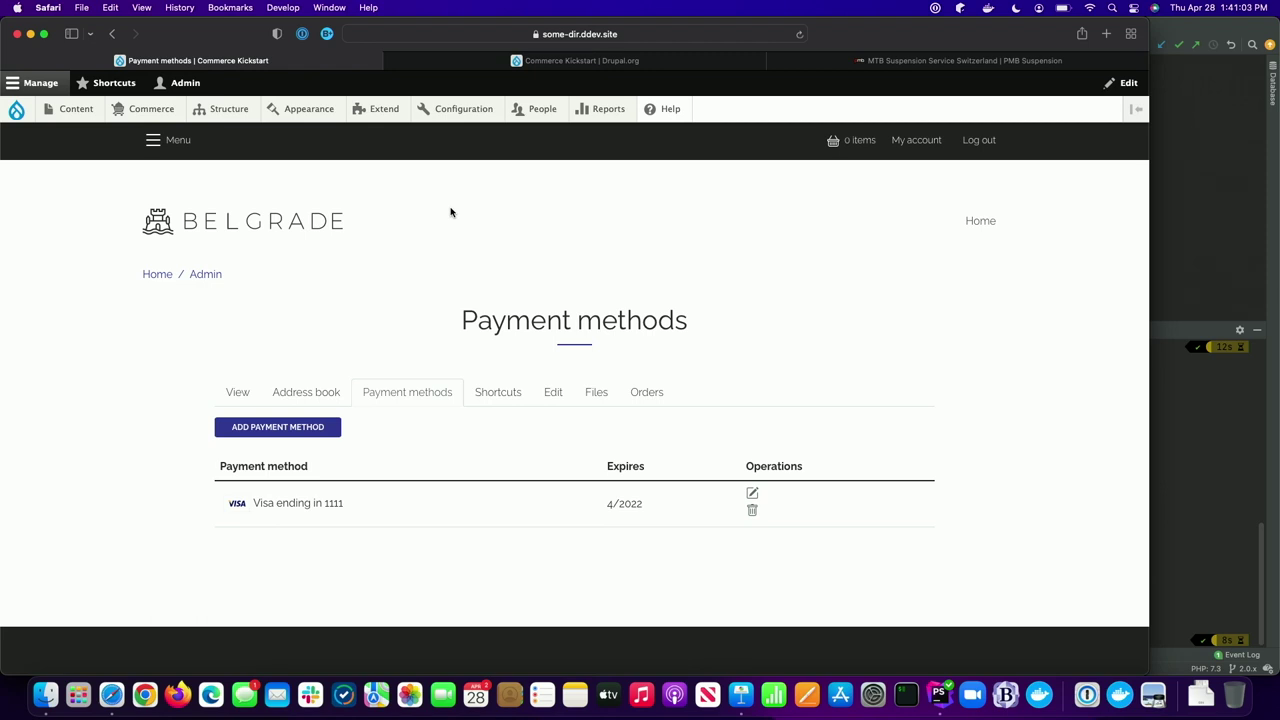
- Open Commerce > Products and browse the admin product list
{"action": "mouse_move", "coordinate": [150, 110]}
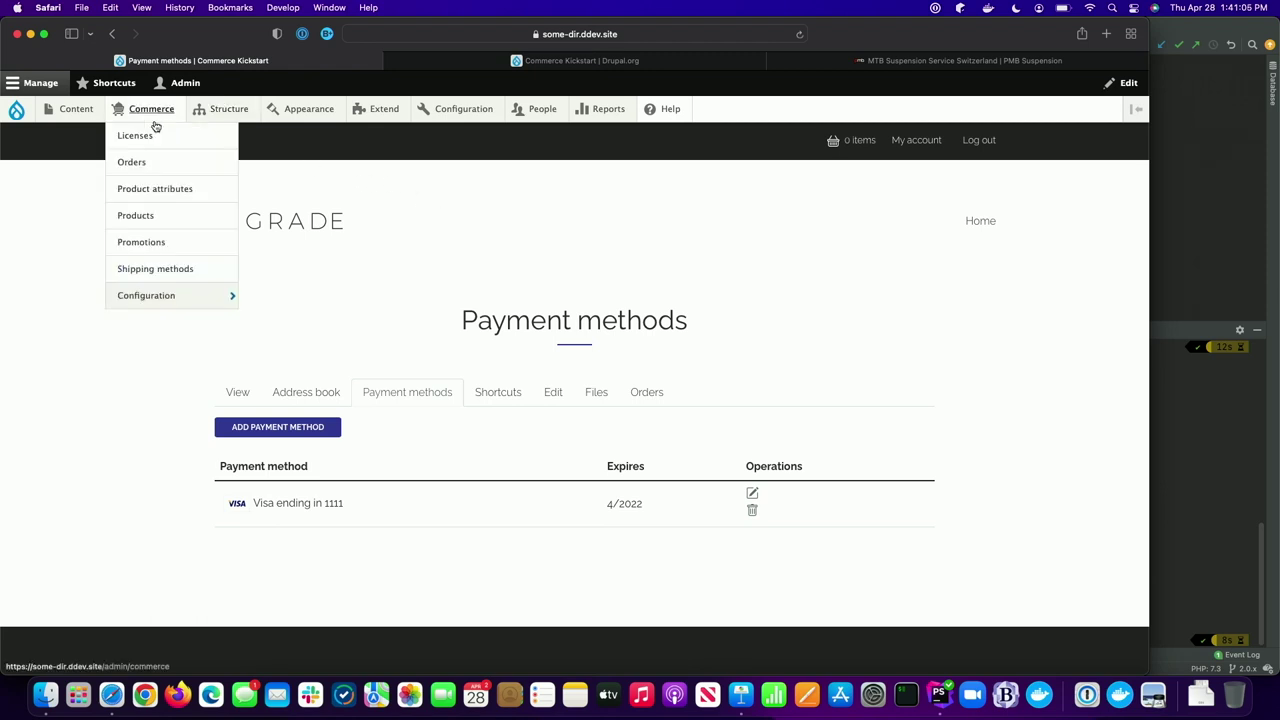
{"action": "left_click", "coordinate": [155, 214]}
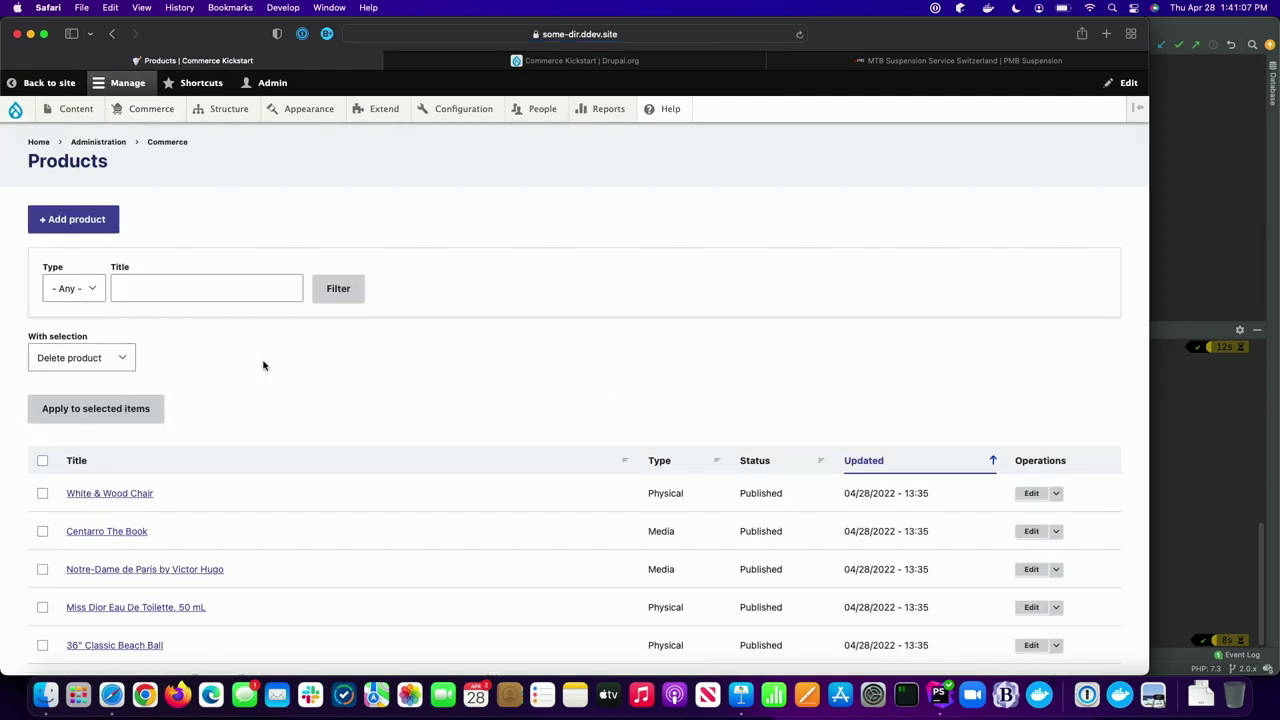
{"action": "scroll", "coordinate": [263, 365], "scroll_direction": "down", "scroll_amount": 3}
{"action": "scroll", "coordinate": [263, 365], "scroll_direction": "down", "scroll_amount": 5}
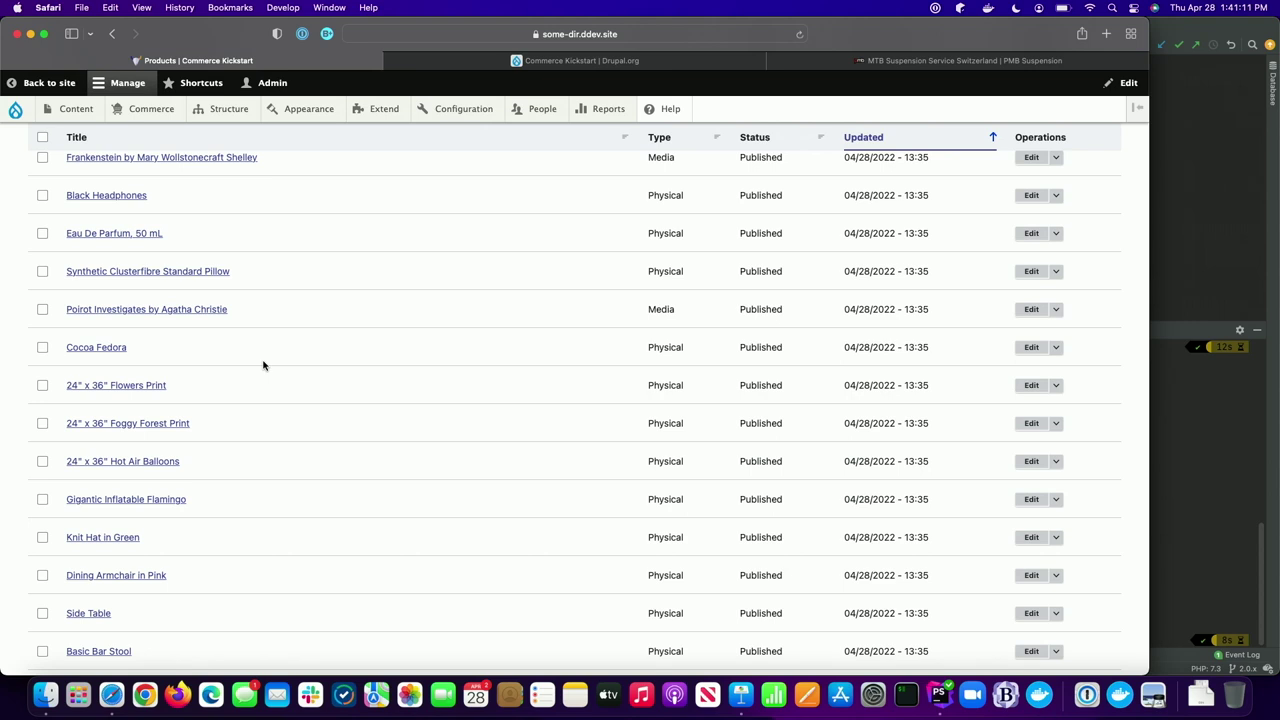
- Open Poirot Investigates by Agatha Christie, priced $9.00 with a Hard copy variation
{"action": "left_click", "coordinate": [195, 310]}
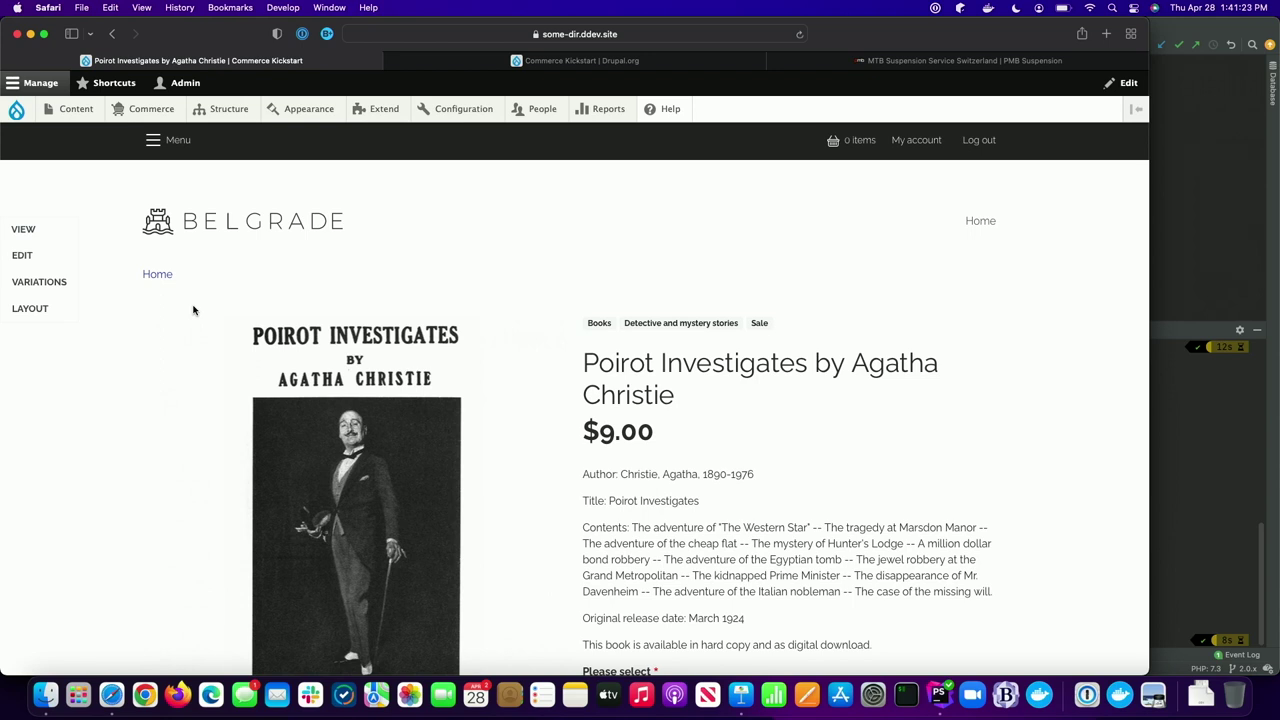
{"action": "scroll", "coordinate": [193, 310], "scroll_direction": "down", "scroll_amount": 5}
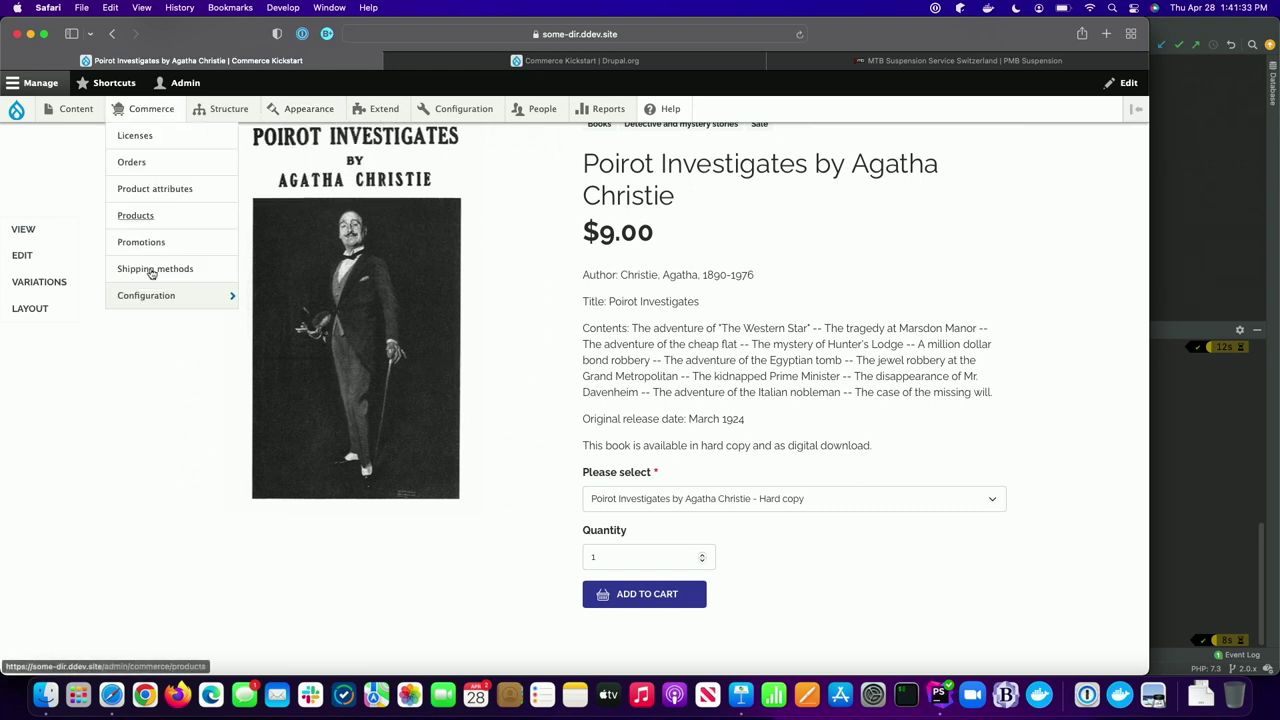
- Open the Product variation types list under Commerce > Configuration > Products
{"action": "mouse_move", "coordinate": [151, 108]}
{"action": "mouse_move", "coordinate": [153, 296]}
{"action": "mouse_move", "coordinate": [295, 323]}
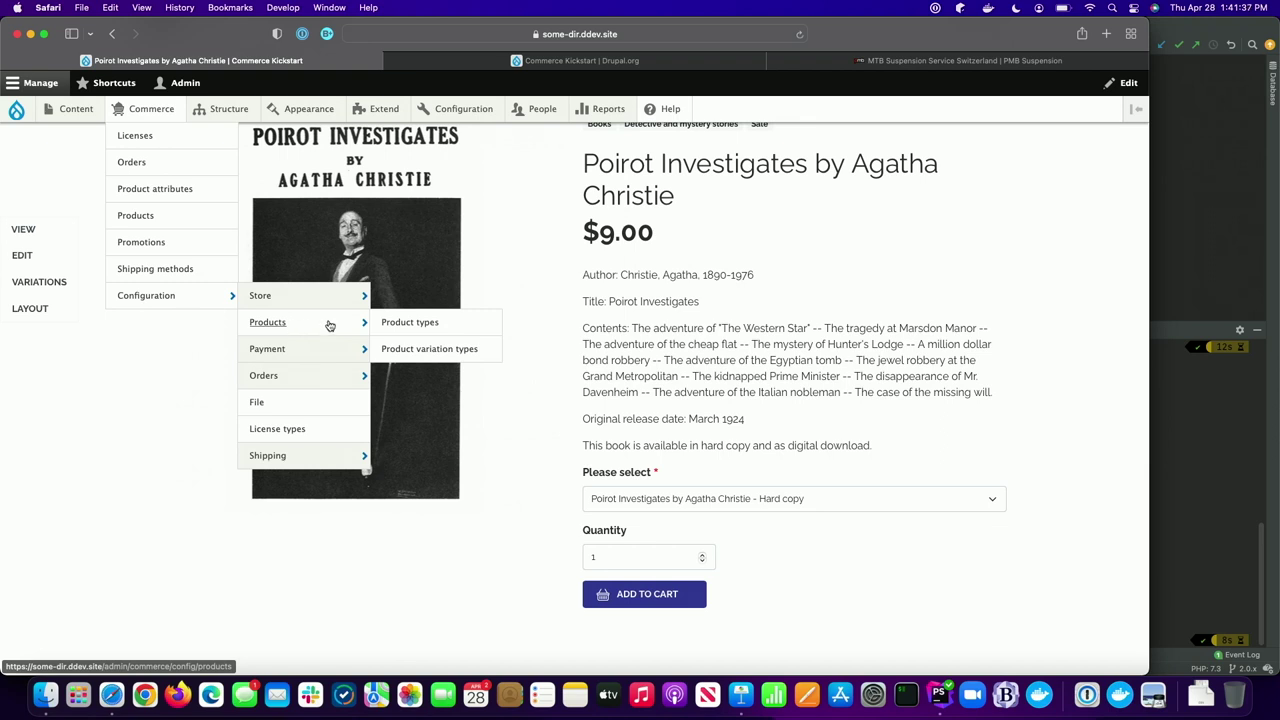
{"action": "left_click", "coordinate": [398, 350]}
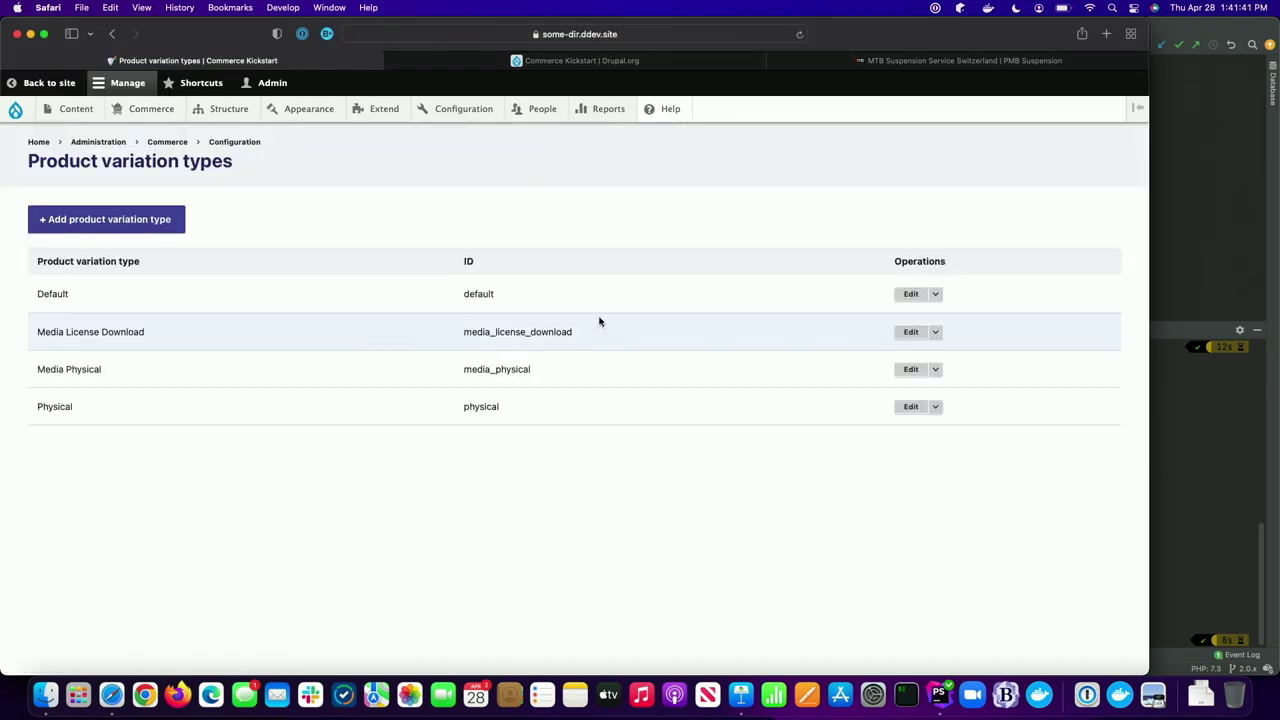
- Inspect the Media License Download variation type's edit settings
{"action": "left_click", "coordinate": [910, 332]}
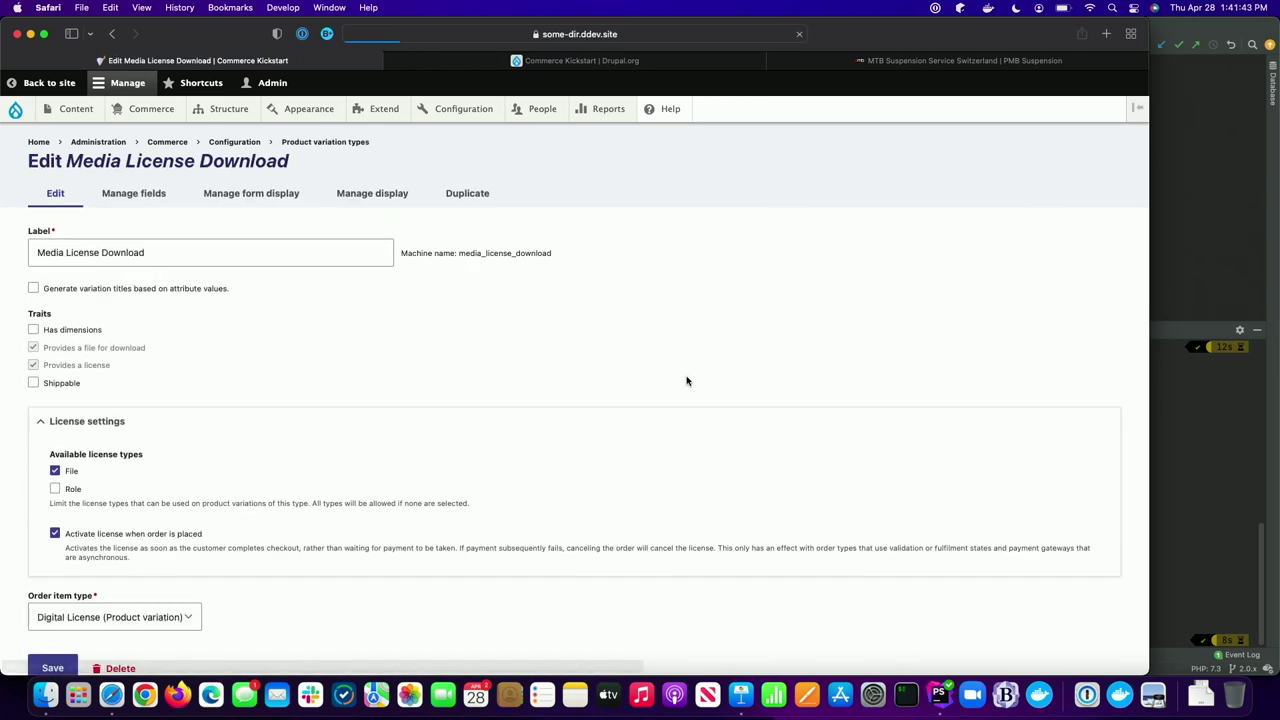
{"action": "scroll", "coordinate": [410, 421], "scroll_direction": "down", "scroll_amount": 2}
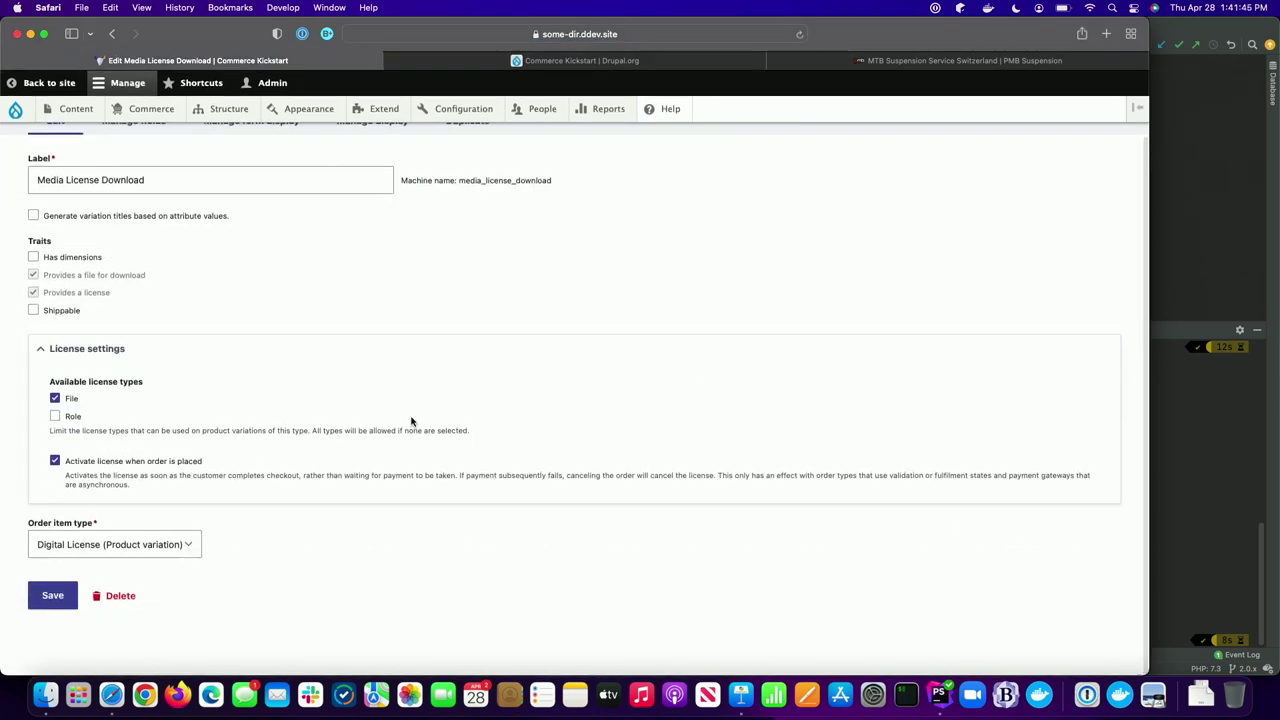
{"action": "key", "text": "super+equal"}
{"action": "key", "text": "super+equal"}
{"action": "key", "text": "super+equal"}
{"action": "key", "text": "super+equal"}
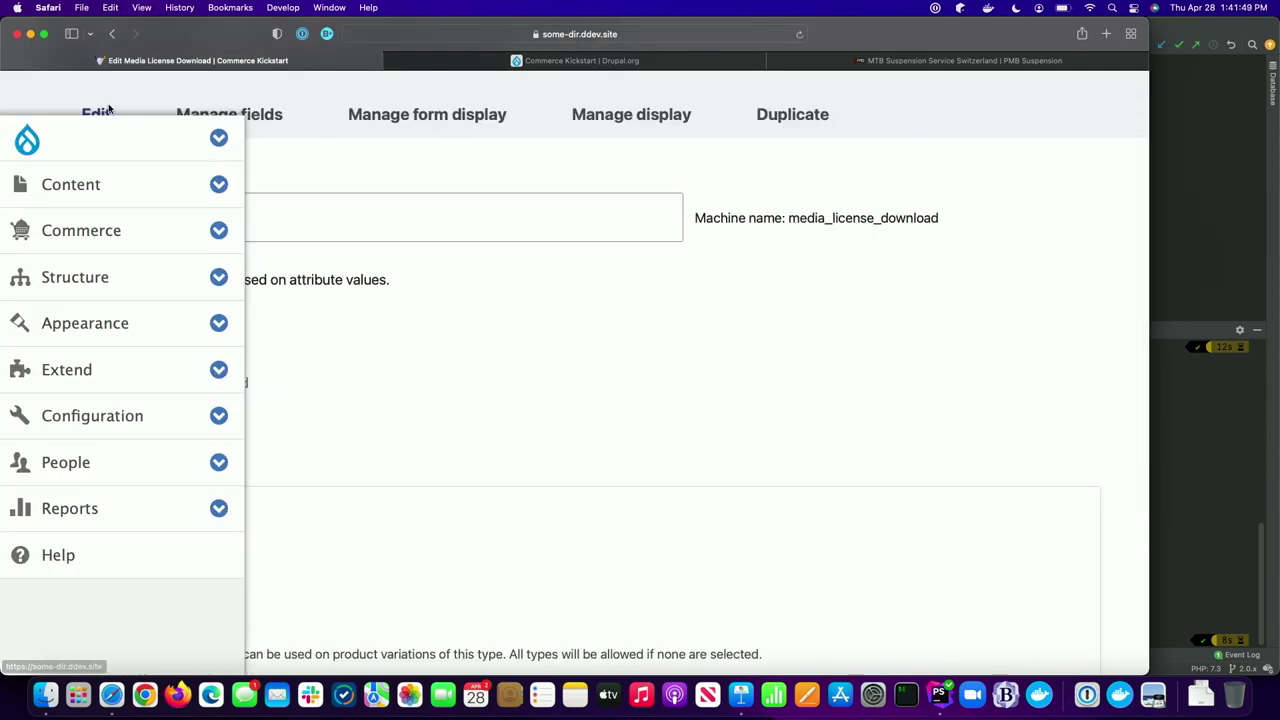
{"action": "key", "text": "super+minus"}
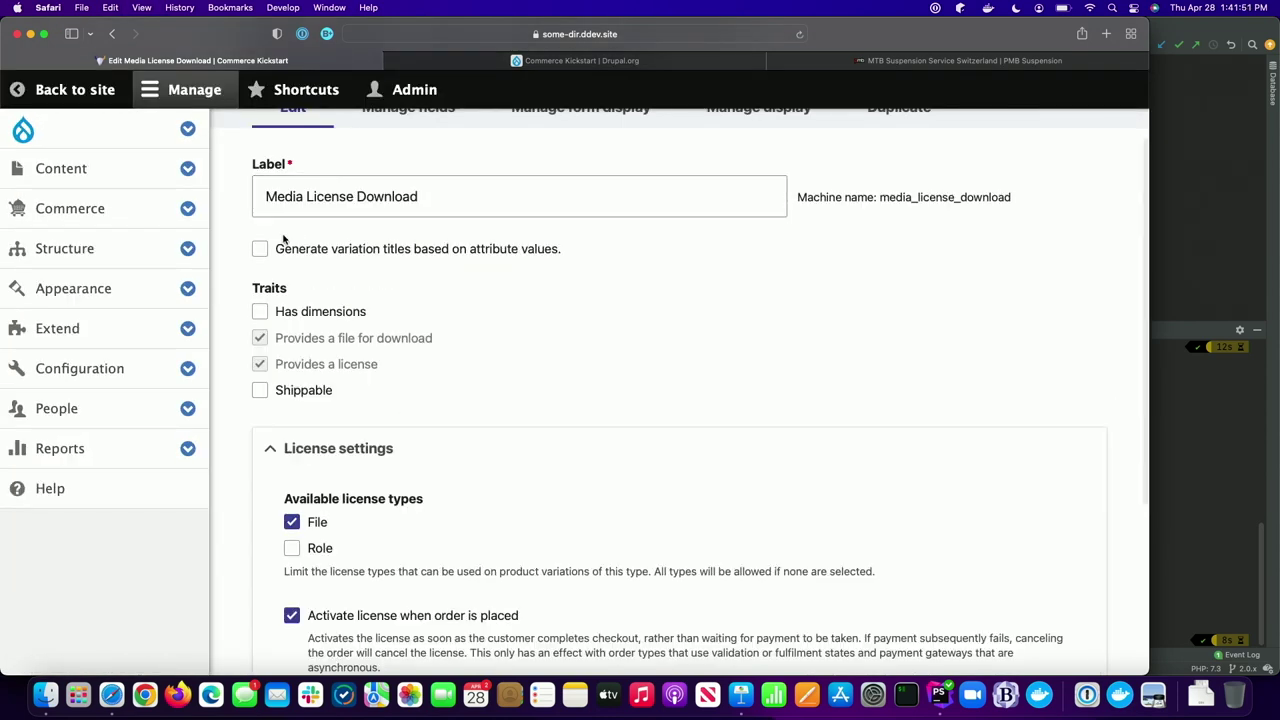
{"action": "scroll", "coordinate": [384, 388], "scroll_direction": "up", "scroll_amount": 1}
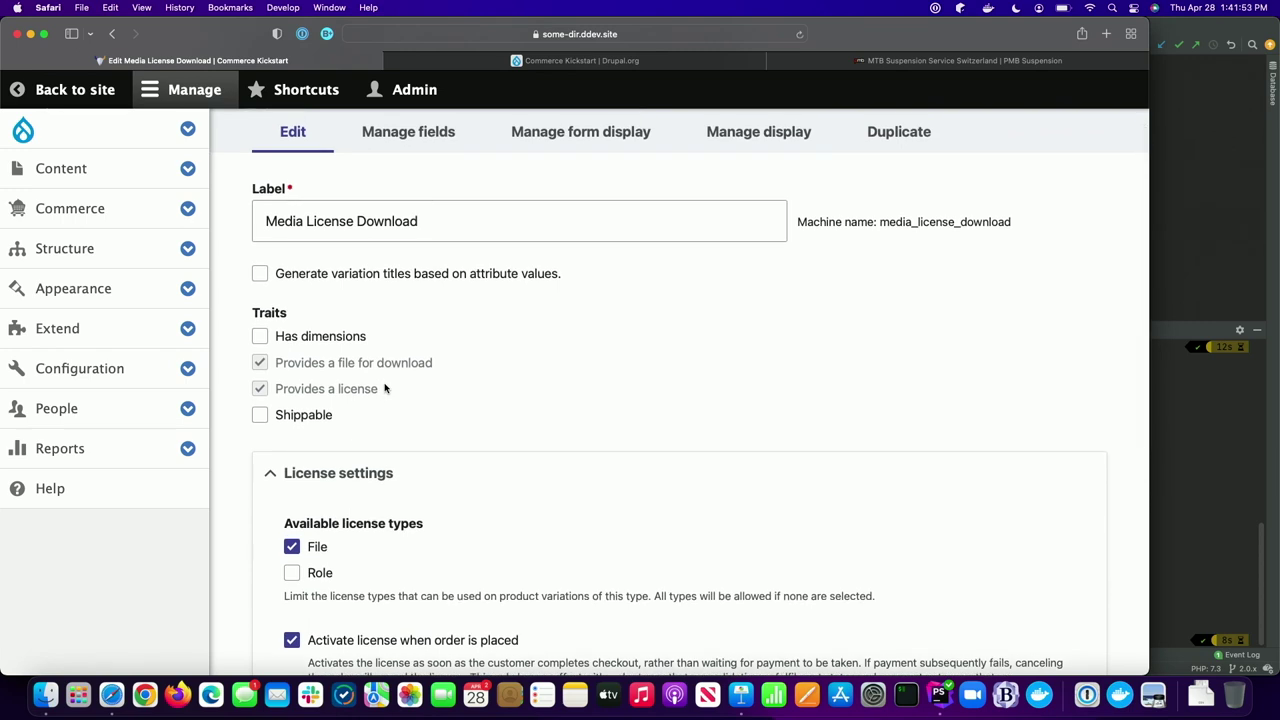
{"action": "scroll", "coordinate": [384, 388], "scroll_direction": "down", "scroll_amount": 2}
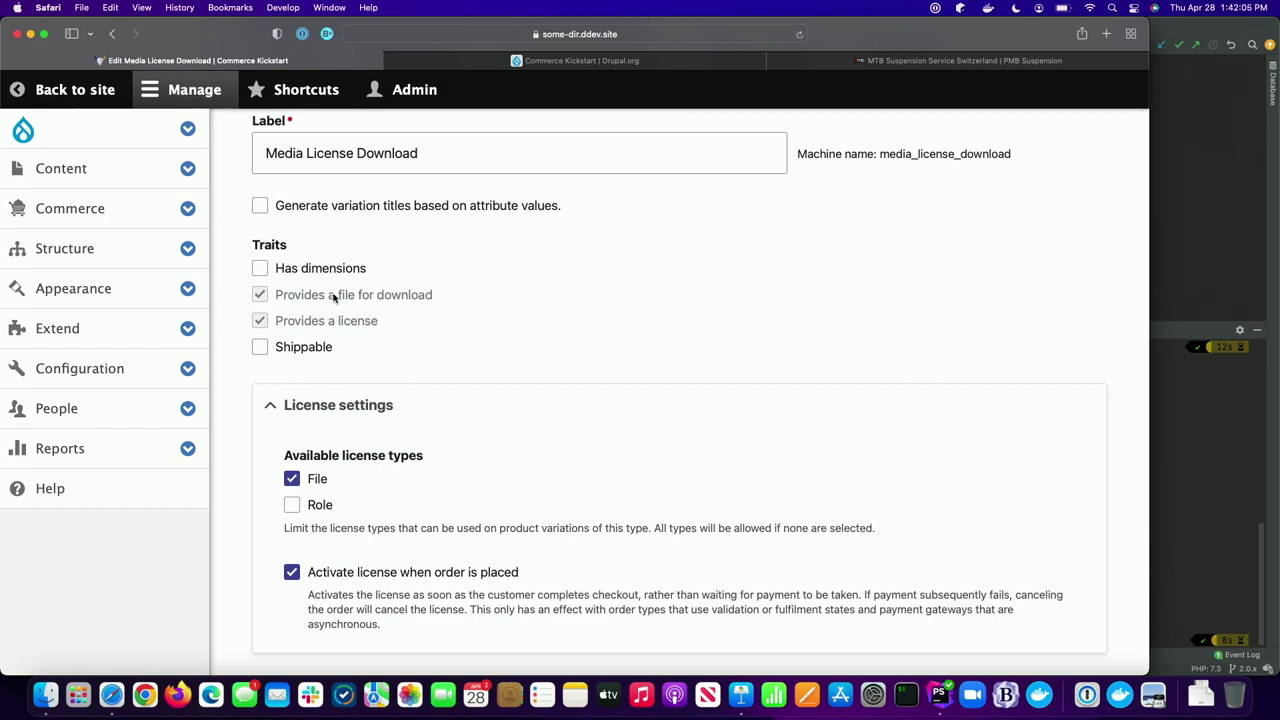
{"action": "scroll", "coordinate": [334, 297], "scroll_direction": "down", "scroll_amount": 3}
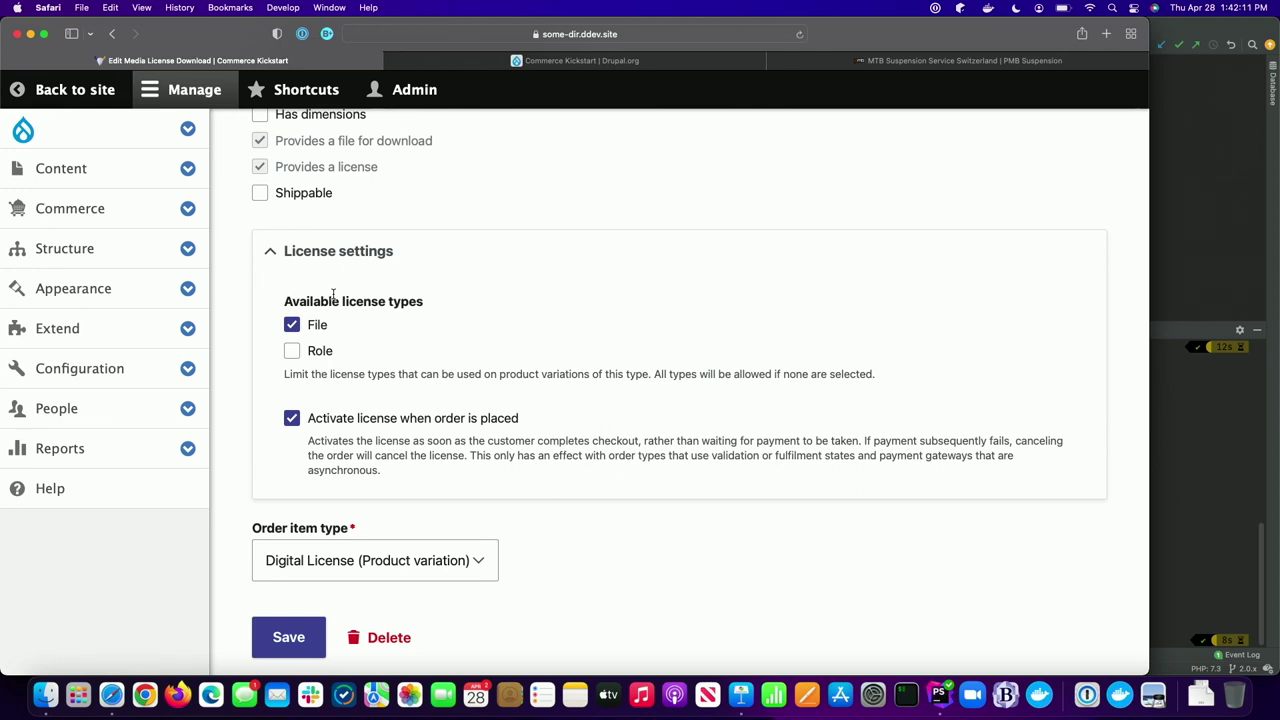
{"action": "scroll", "coordinate": [332, 292], "scroll_direction": "down", "scroll_amount": 1}
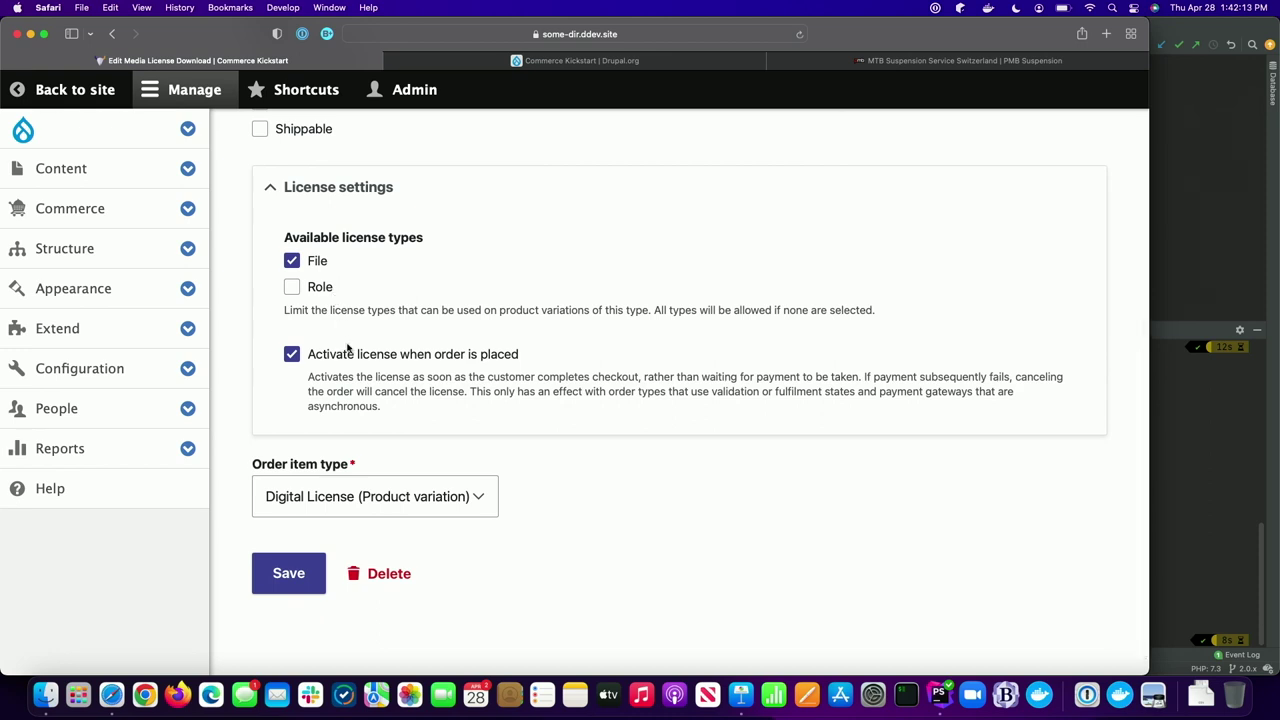
{"action": "scroll", "coordinate": [347, 349], "scroll_direction": "up", "scroll_amount": 5}
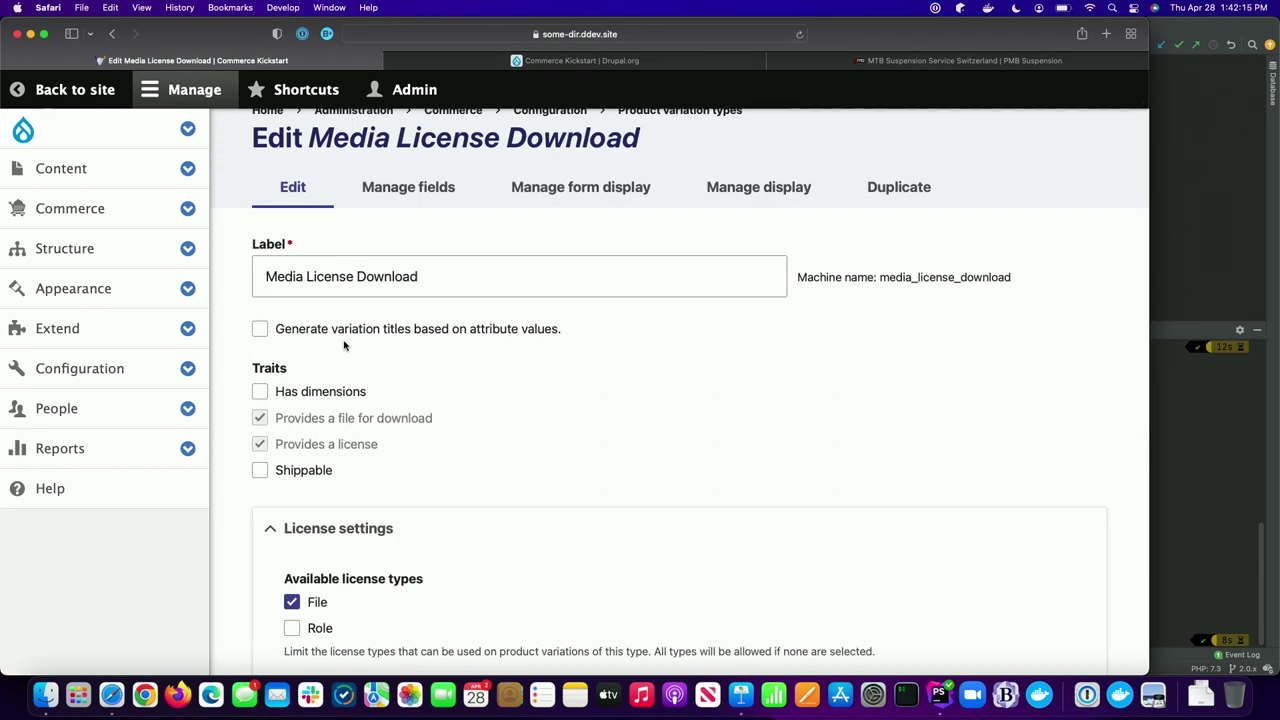
{"action": "left_click", "coordinate": [111, 35]}
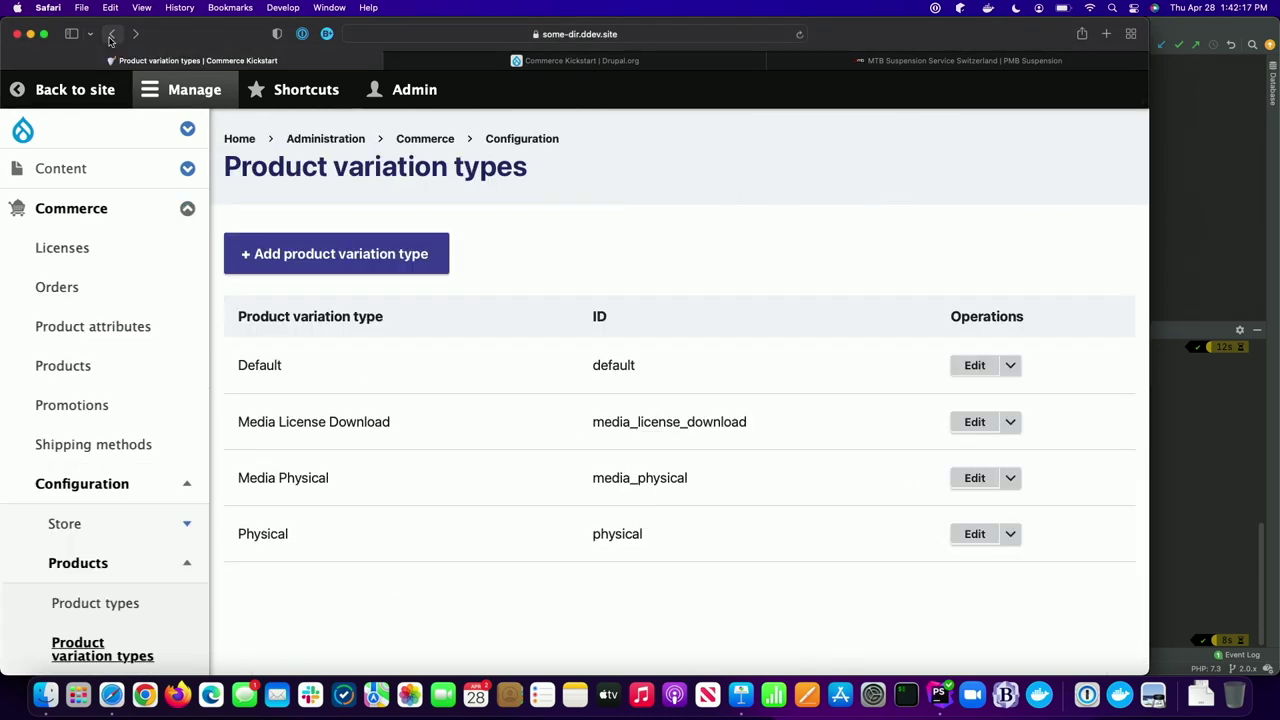
- Return to Poirot Investigates and add the Digital download edition to the cart
{"action": "left_click", "coordinate": [111, 35]}
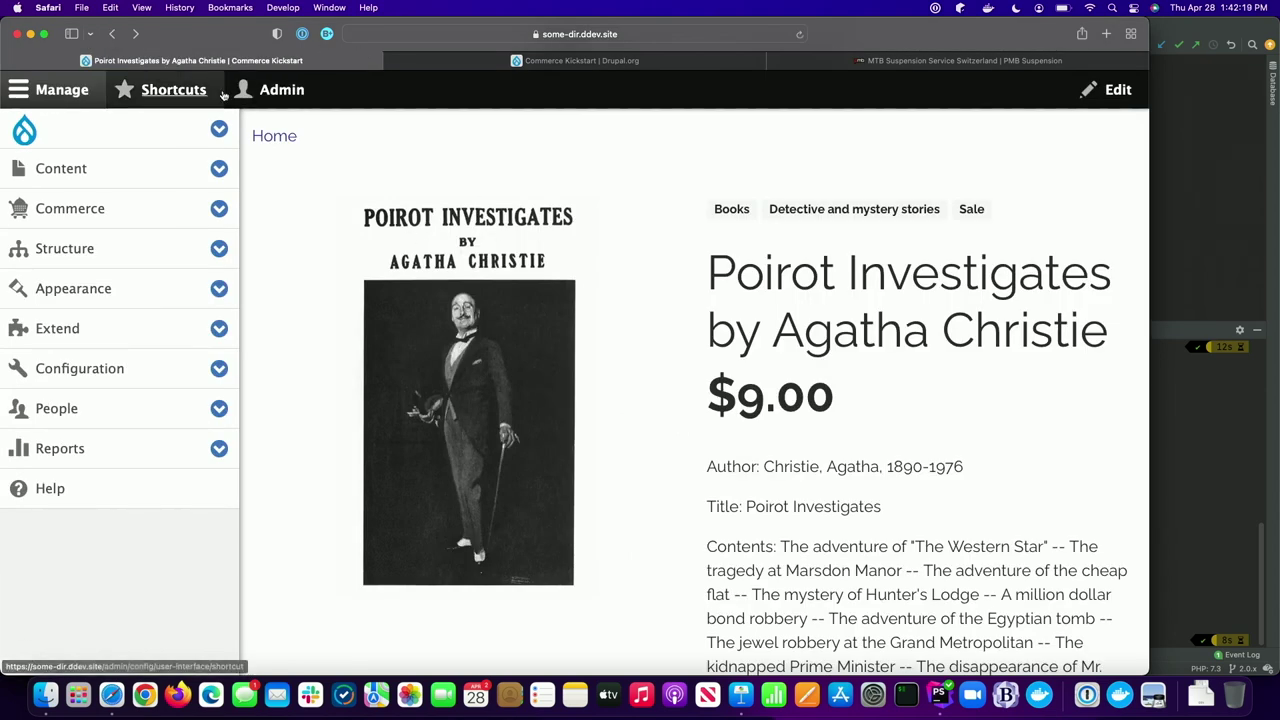
{"action": "left_click", "coordinate": [88, 97]}
{"action": "scroll", "coordinate": [571, 380], "scroll_direction": "down", "scroll_amount": 8}
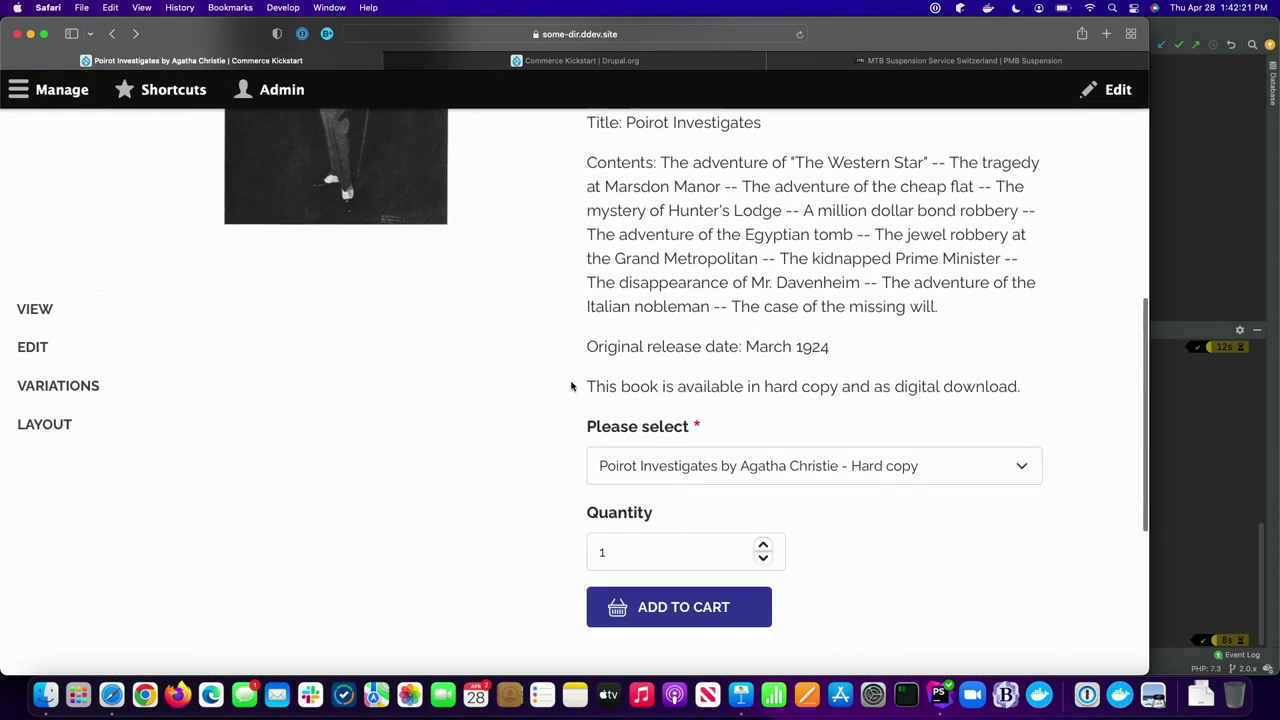
{"action": "left_click", "coordinate": [682, 458]}
{"action": "left_click", "coordinate": [690, 467]}
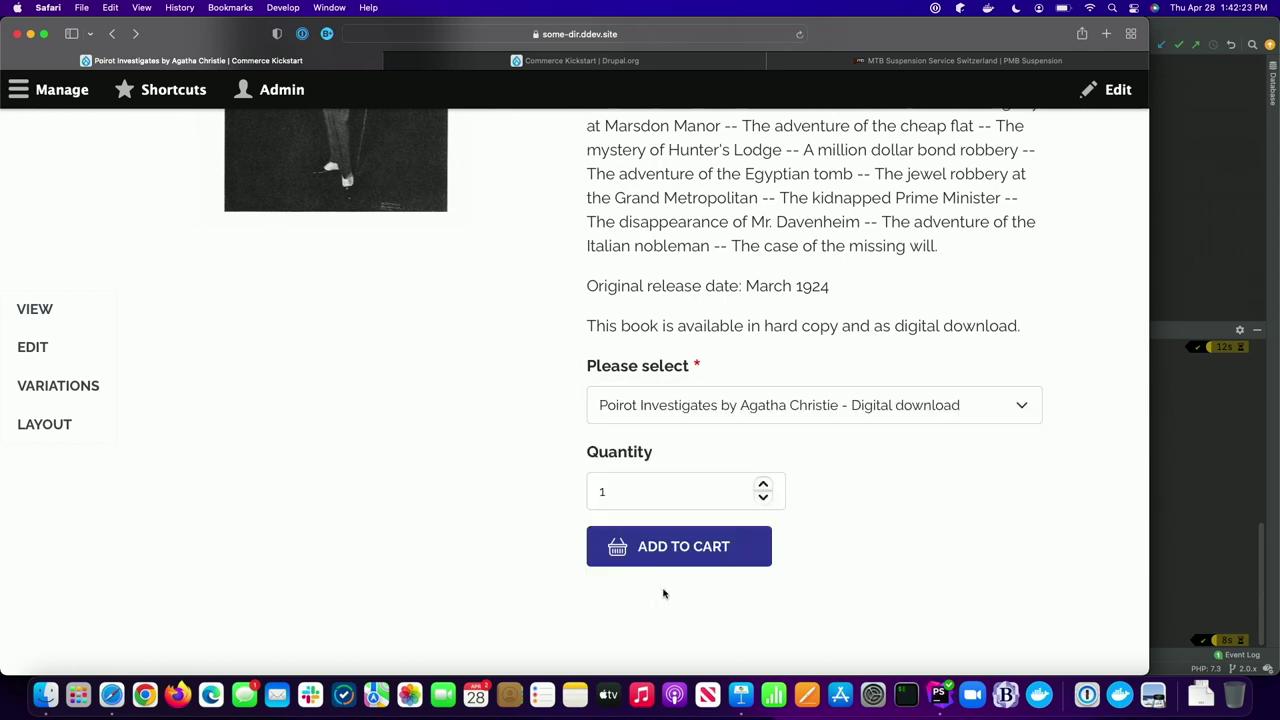
{"action": "left_click", "coordinate": [660, 563]}
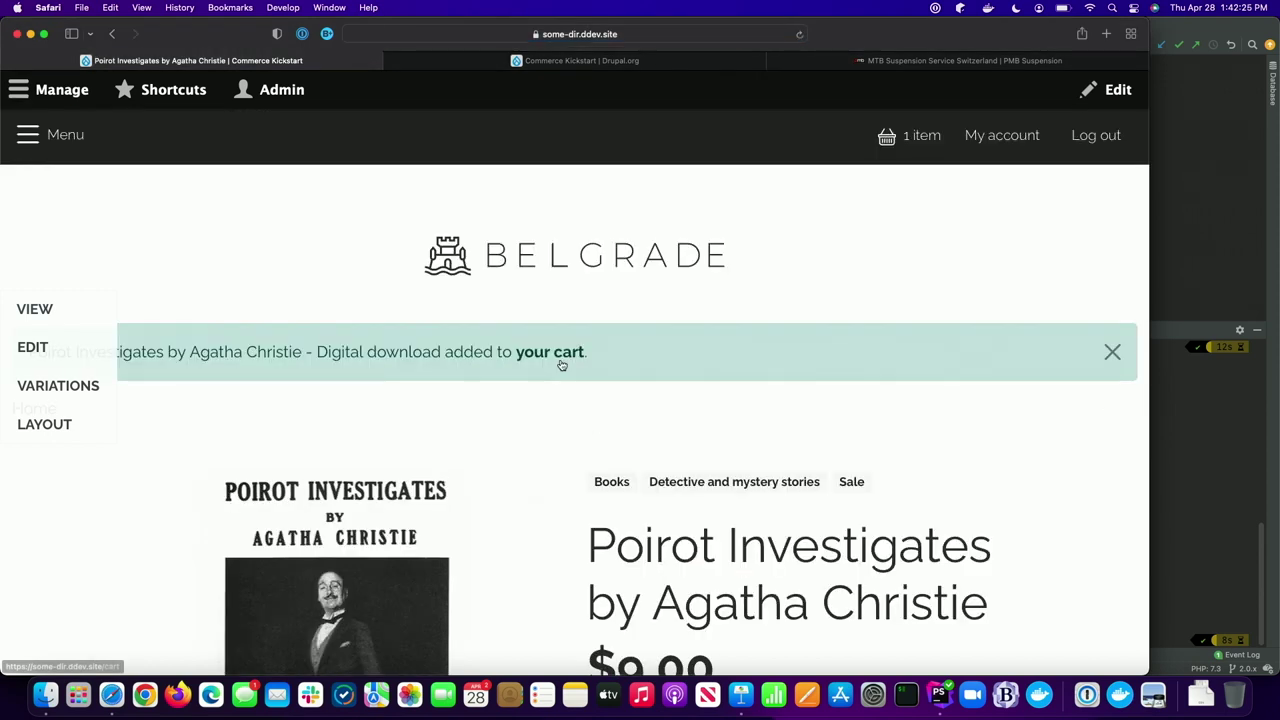
- Check out the $8.00 digital download with the saved card and complete payment
{"action": "left_click", "coordinate": [557, 359]}
{"action": "scroll", "coordinate": [530, 369], "scroll_direction": "down", "scroll_amount": 4}
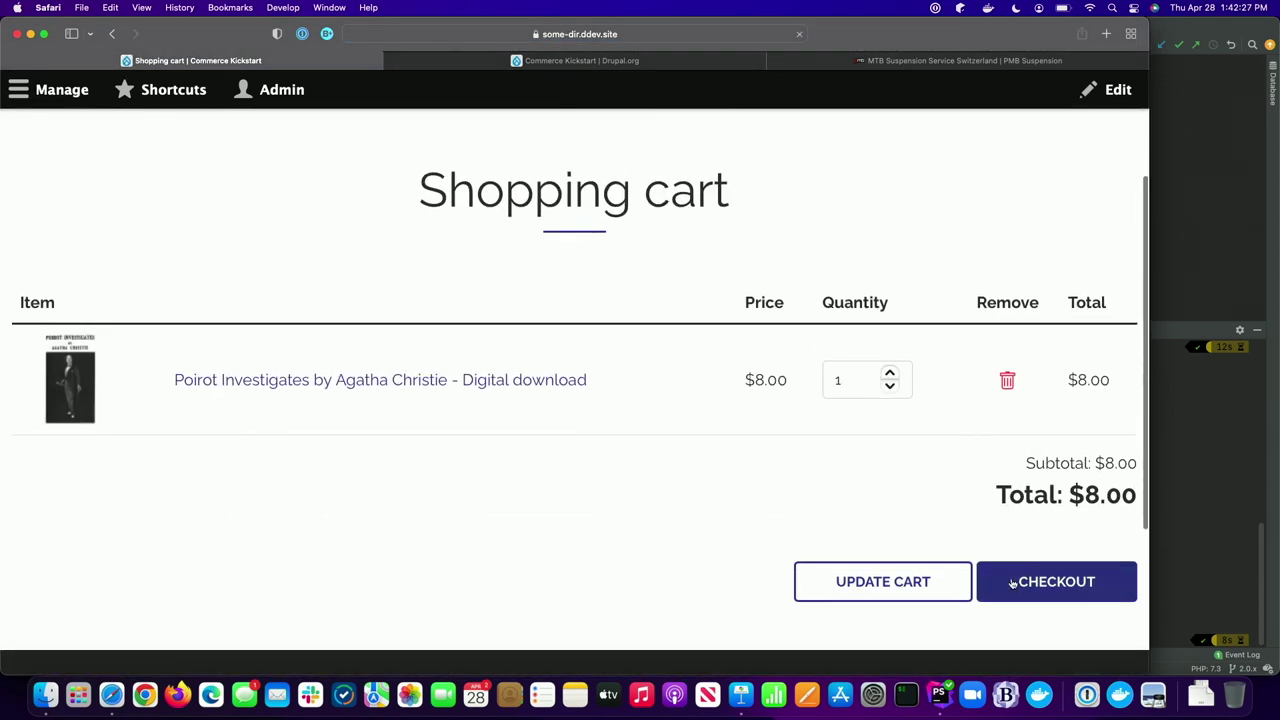
{"action": "left_click", "coordinate": [1011, 580]}
{"action": "scroll", "coordinate": [570, 471], "scroll_direction": "down", "scroll_amount": 10}
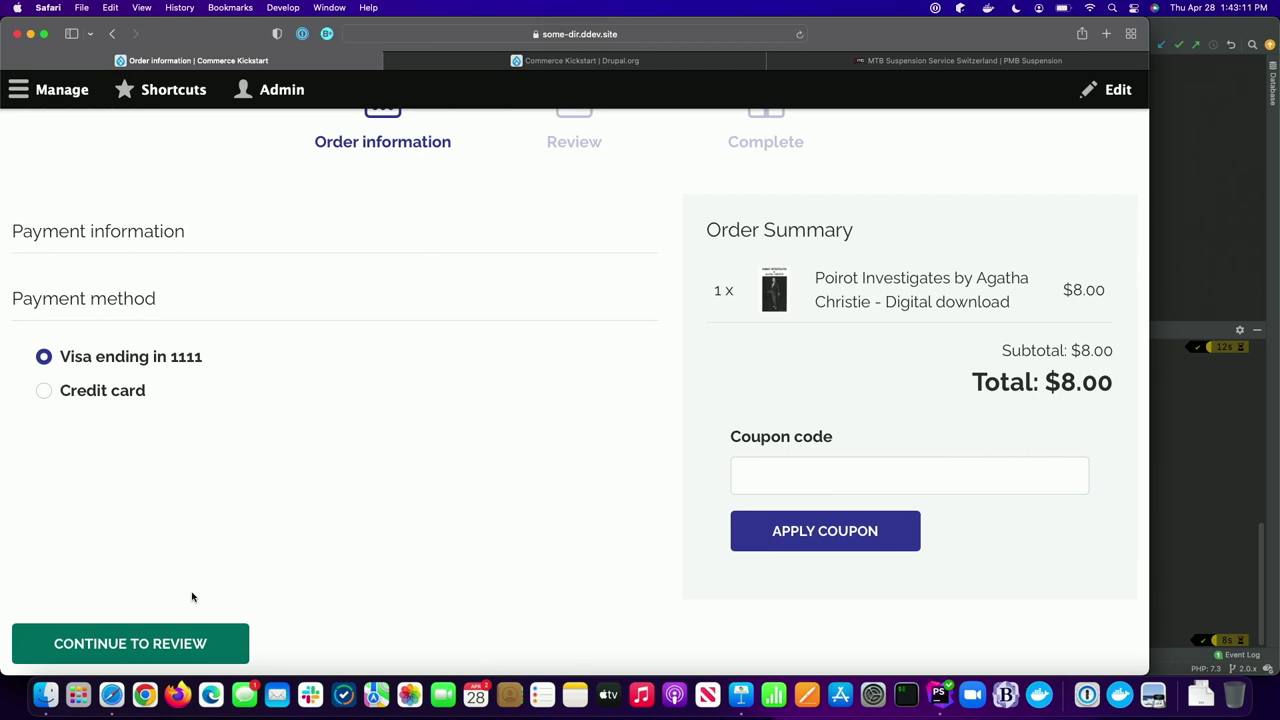
{"action": "left_click", "coordinate": [166, 638]}
{"action": "scroll", "coordinate": [285, 580], "scroll_direction": "down", "scroll_amount": 2}
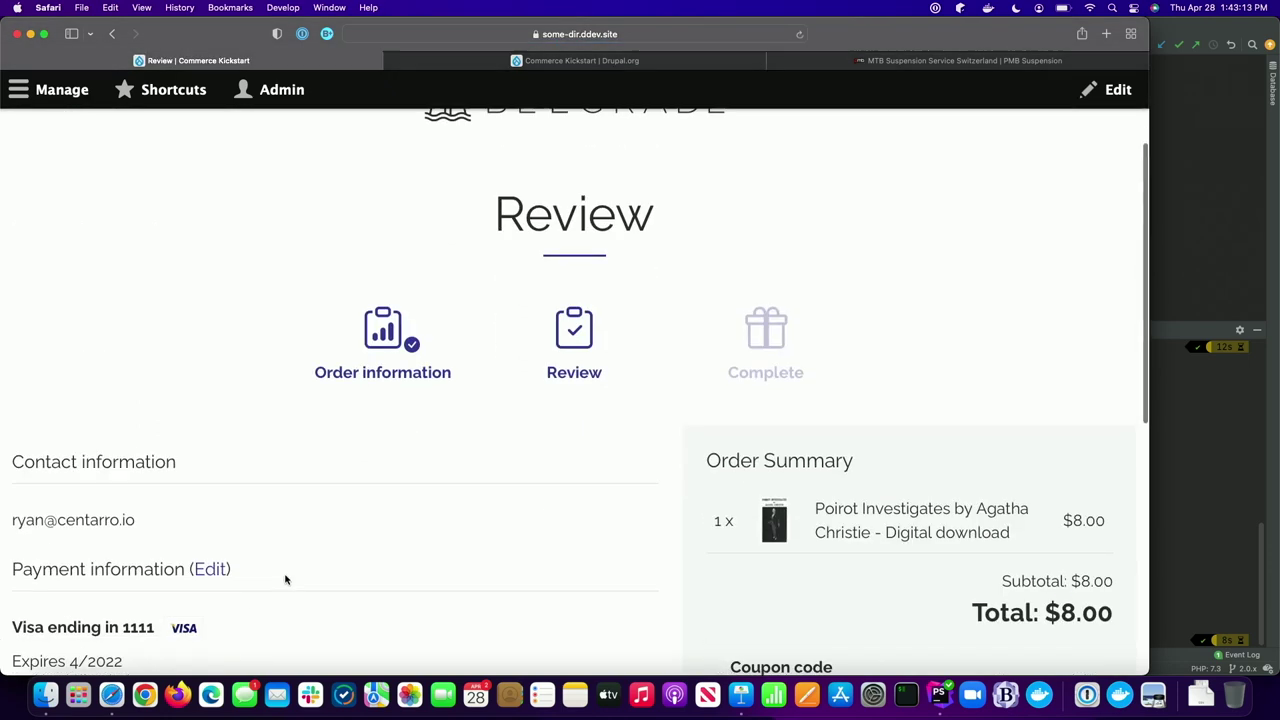
{"action": "scroll", "coordinate": [285, 580], "scroll_direction": "down", "scroll_amount": 5}
{"action": "left_click", "coordinate": [251, 486]}
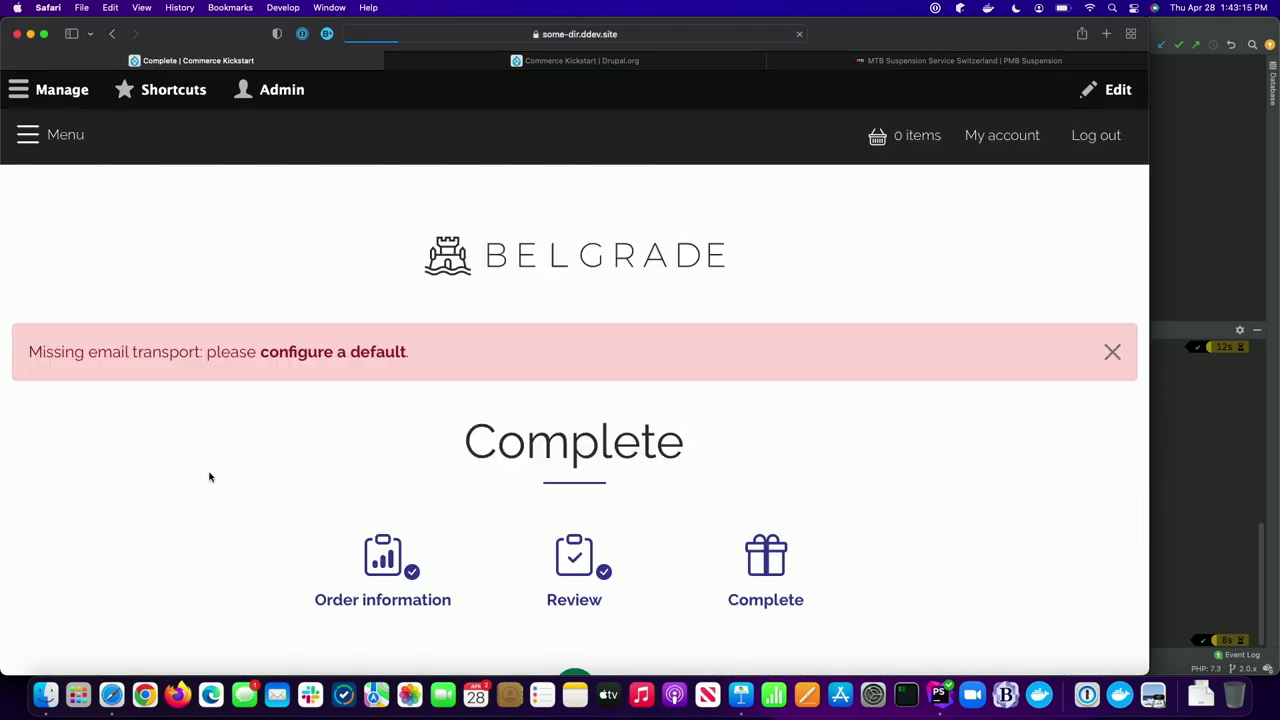
- Check the account's Files tab, which lists no licensed files yet
{"action": "left_click", "coordinate": [993, 140]}
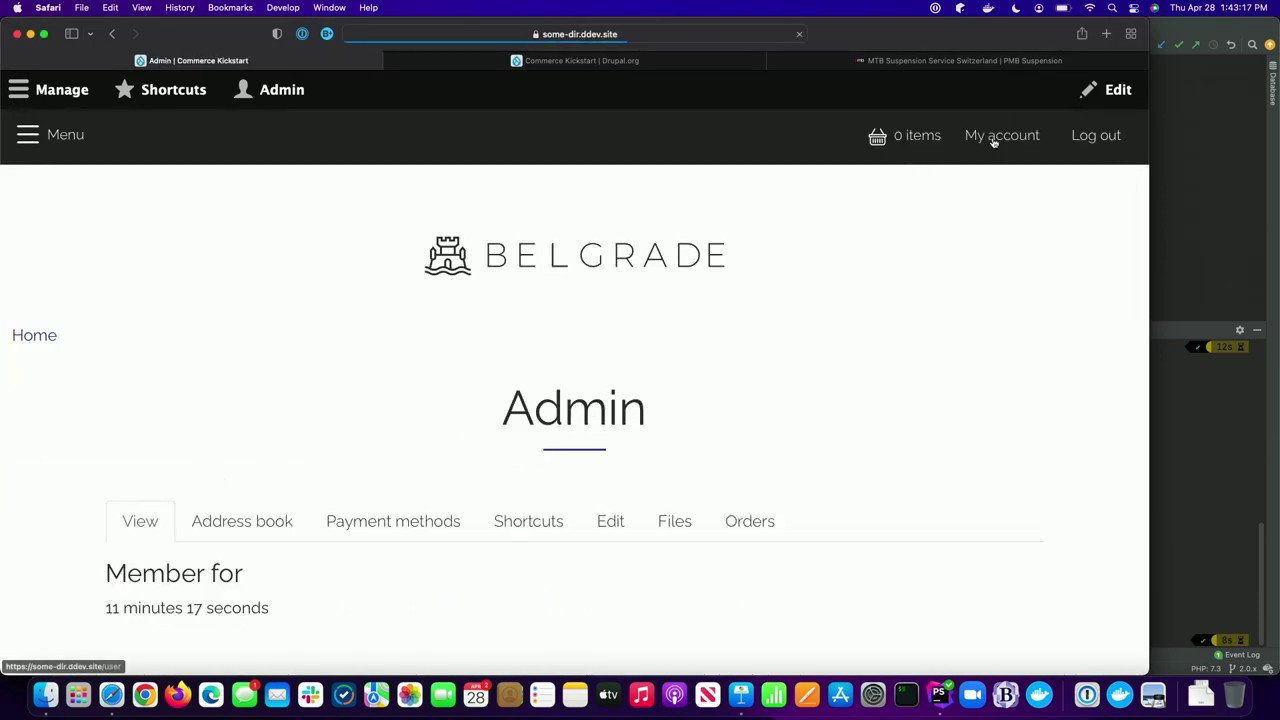
{"action": "left_click", "coordinate": [658, 524]}
{"action": "scroll", "coordinate": [658, 527], "scroll_direction": "down", "scroll_amount": 1}
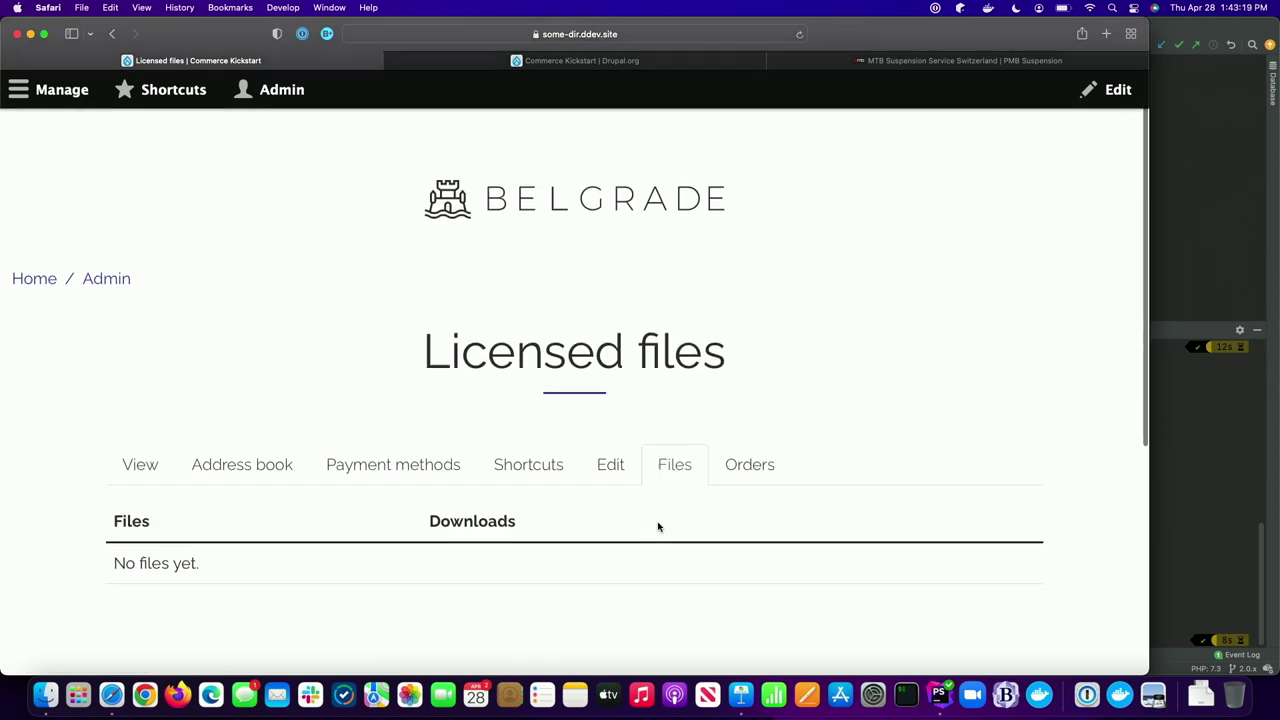
{"action": "scroll", "coordinate": [658, 527], "scroll_direction": "down", "scroll_amount": 3}
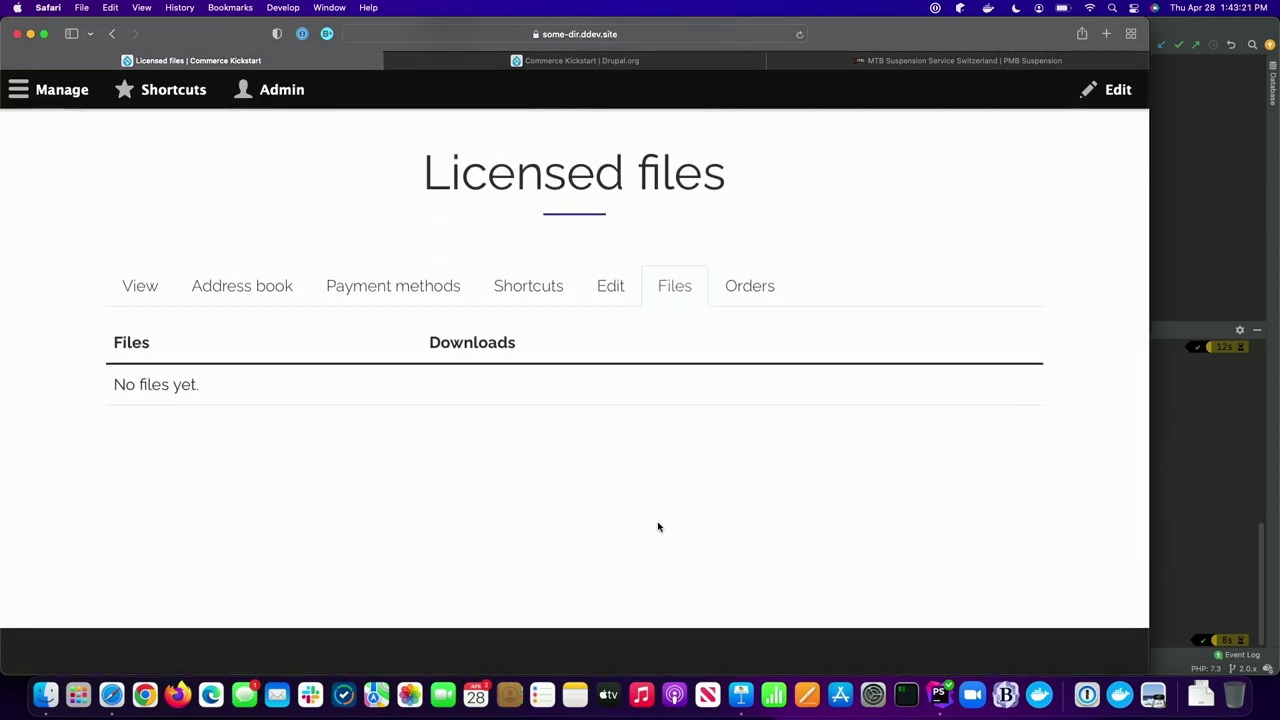
{"action": "scroll", "coordinate": [658, 527], "scroll_direction": "down", "scroll_amount": 1}
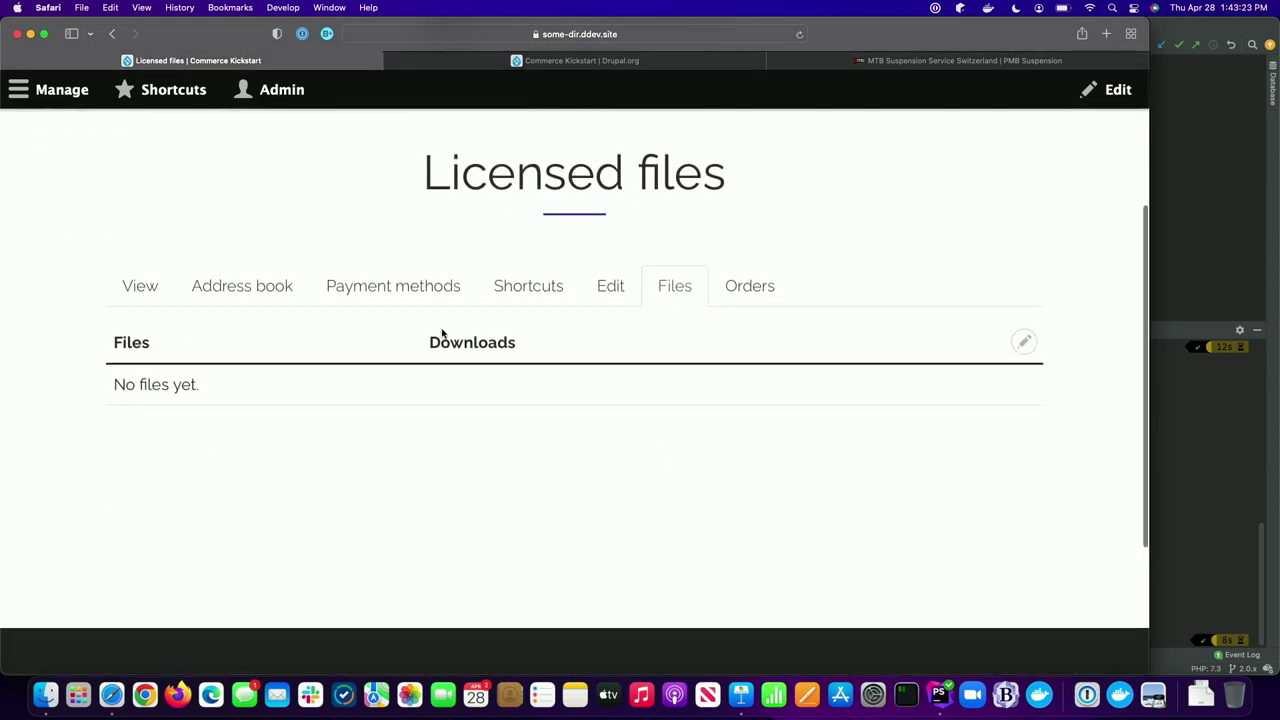
- Open the Commerce Orders list from the admin menu
{"action": "left_click", "coordinate": [55, 89]}
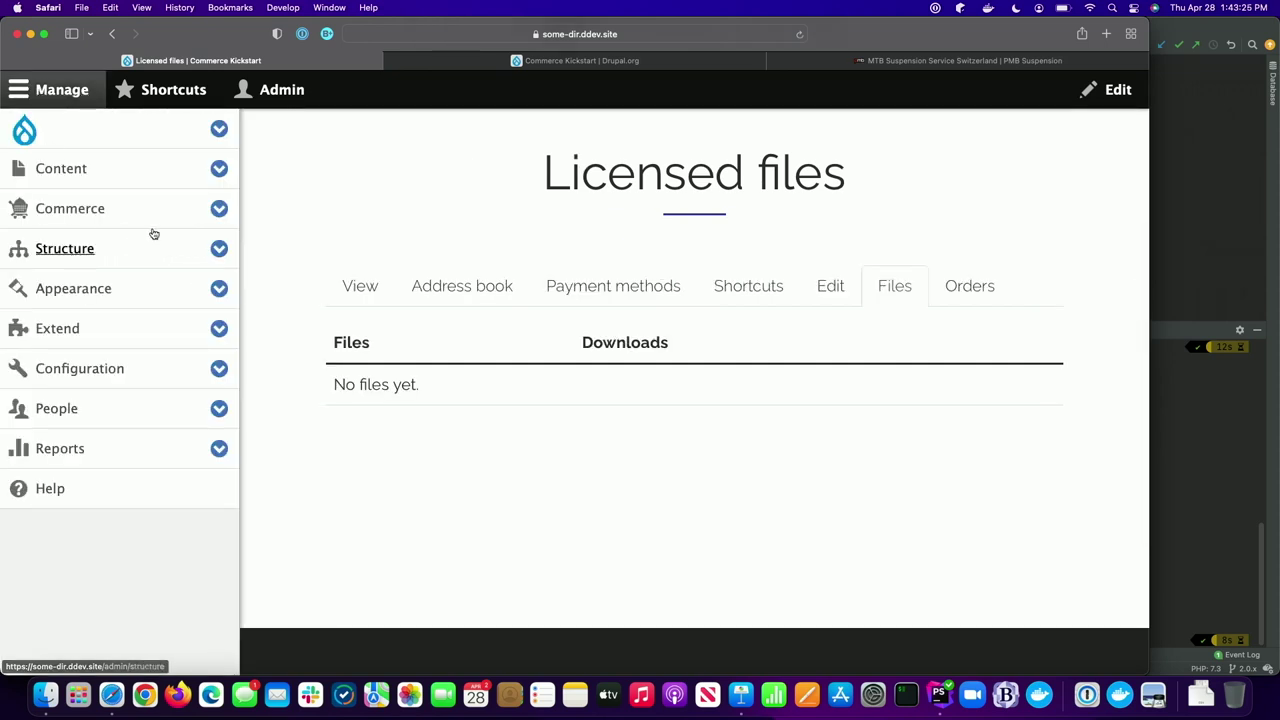
{"action": "left_click", "coordinate": [219, 208]}
{"action": "left_click", "coordinate": [114, 288]}
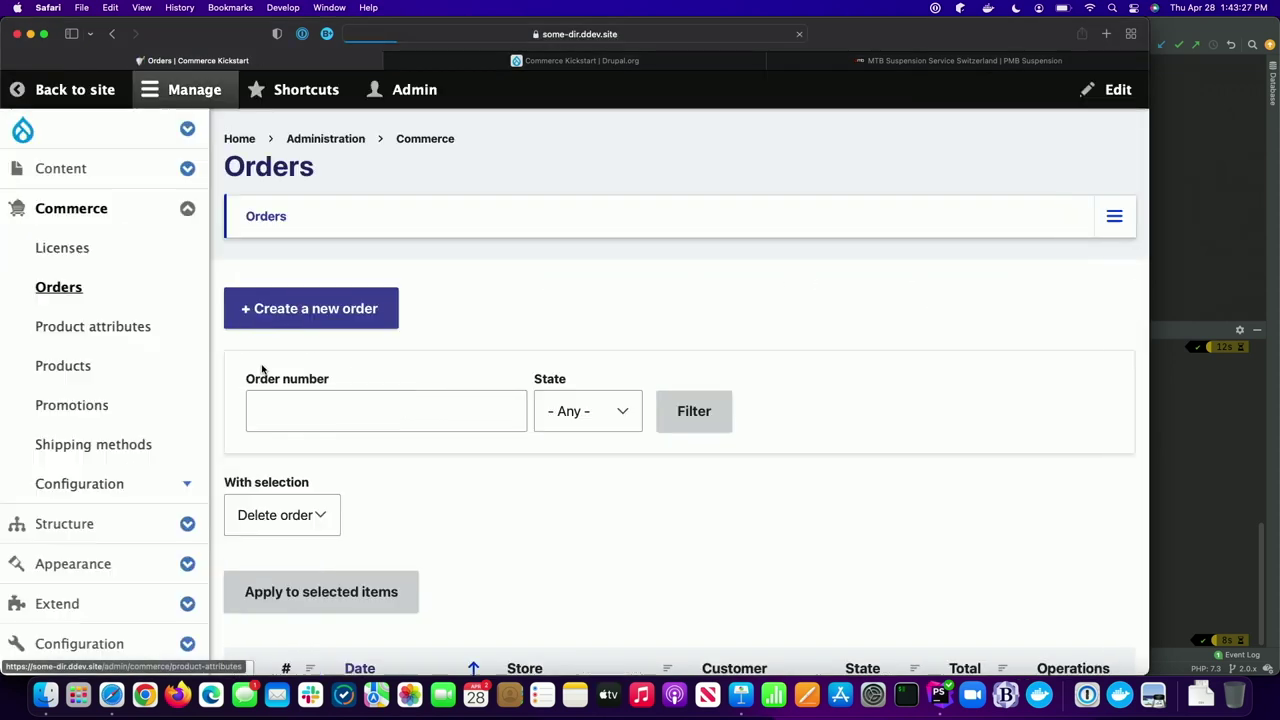
- View order 2 and check its activity shows Completed with the $8.00 Poirot Investigates download
{"action": "left_click", "coordinate": [168, 100]}
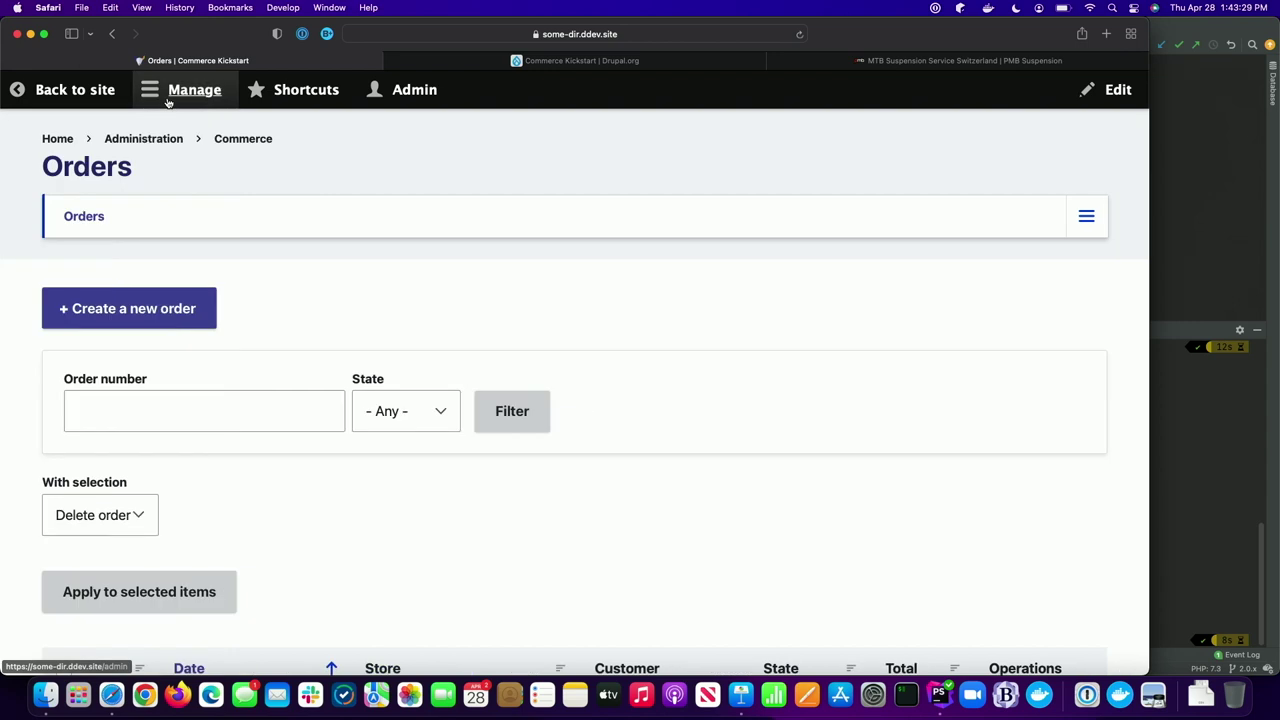
{"action": "scroll", "coordinate": [186, 351], "scroll_direction": "down", "scroll_amount": 4}
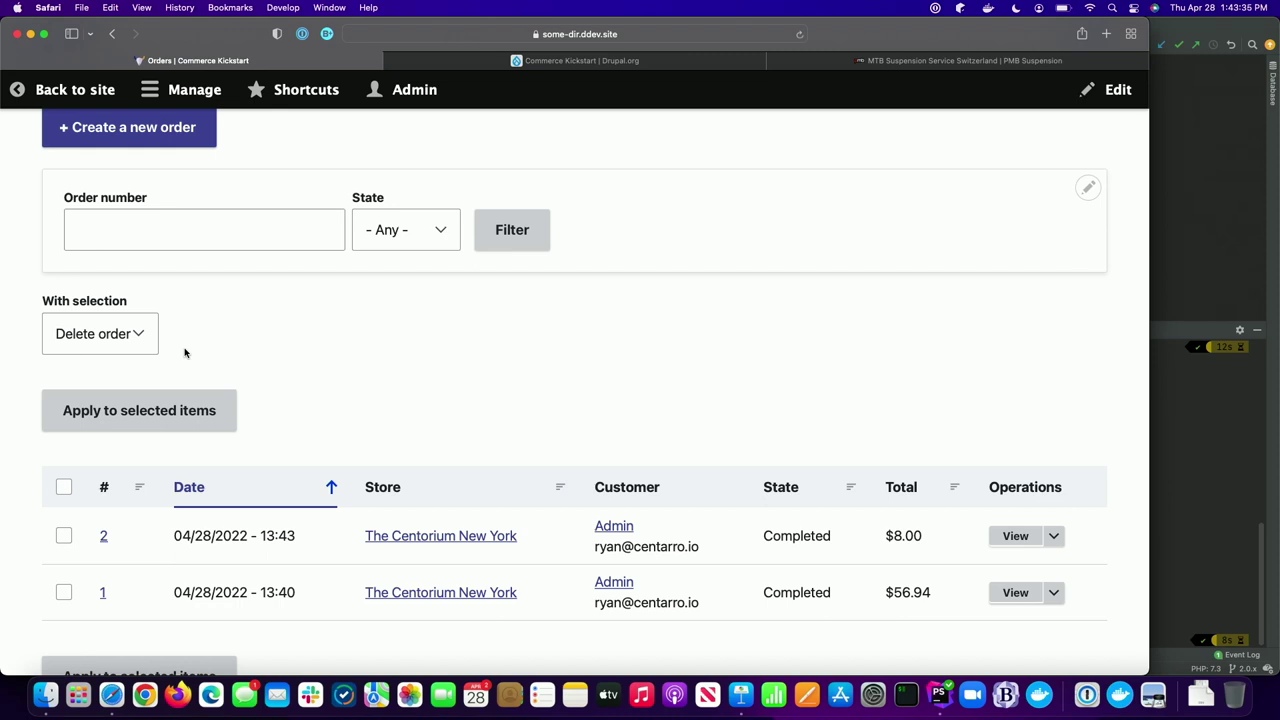
{"action": "scroll", "coordinate": [190, 360], "scroll_direction": "down", "scroll_amount": 2}
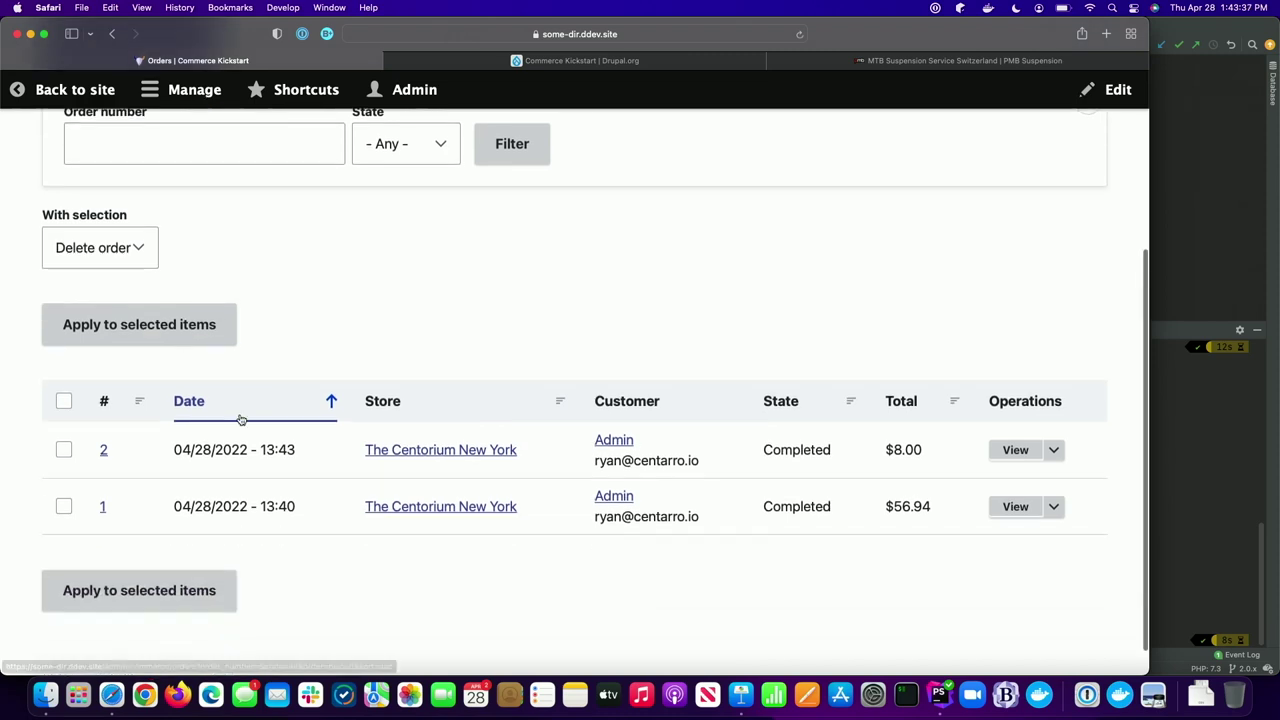
{"action": "left_click", "coordinate": [1015, 450]}
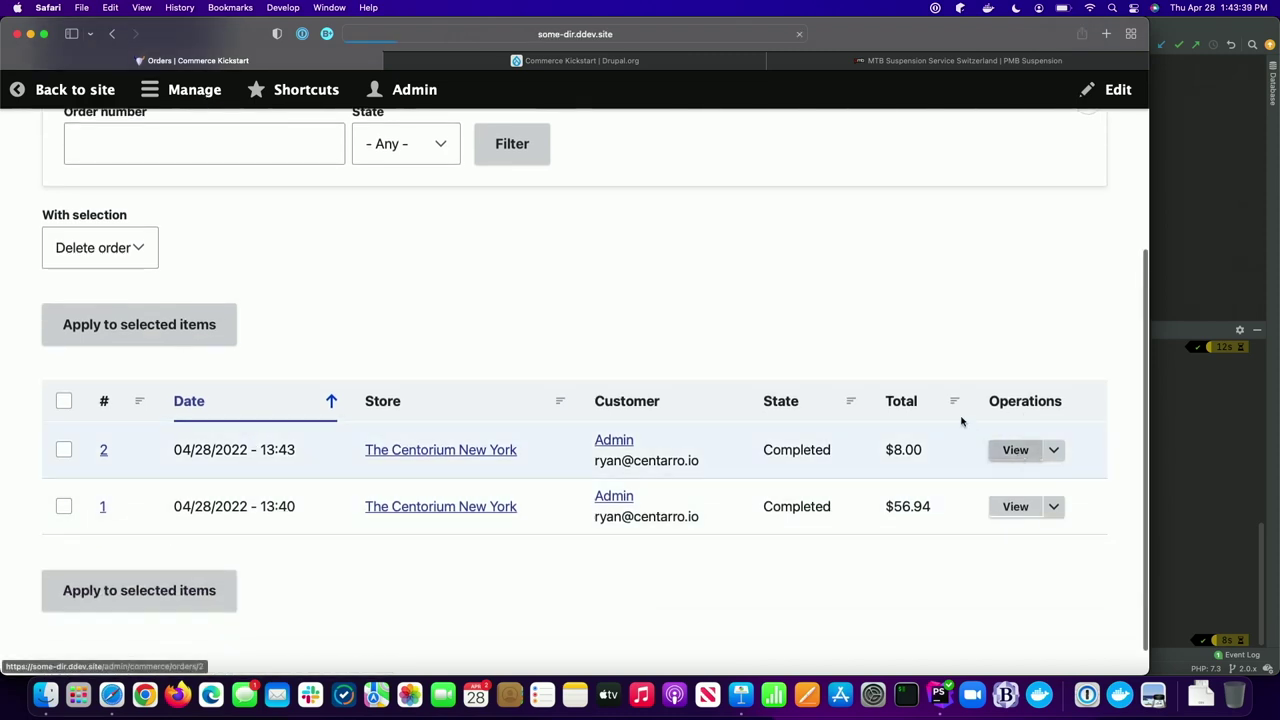
{"action": "scroll", "coordinate": [962, 421], "scroll_direction": "down", "scroll_amount": 2}
{"action": "scroll", "coordinate": [962, 421], "scroll_direction": "down", "scroll_amount": 4}
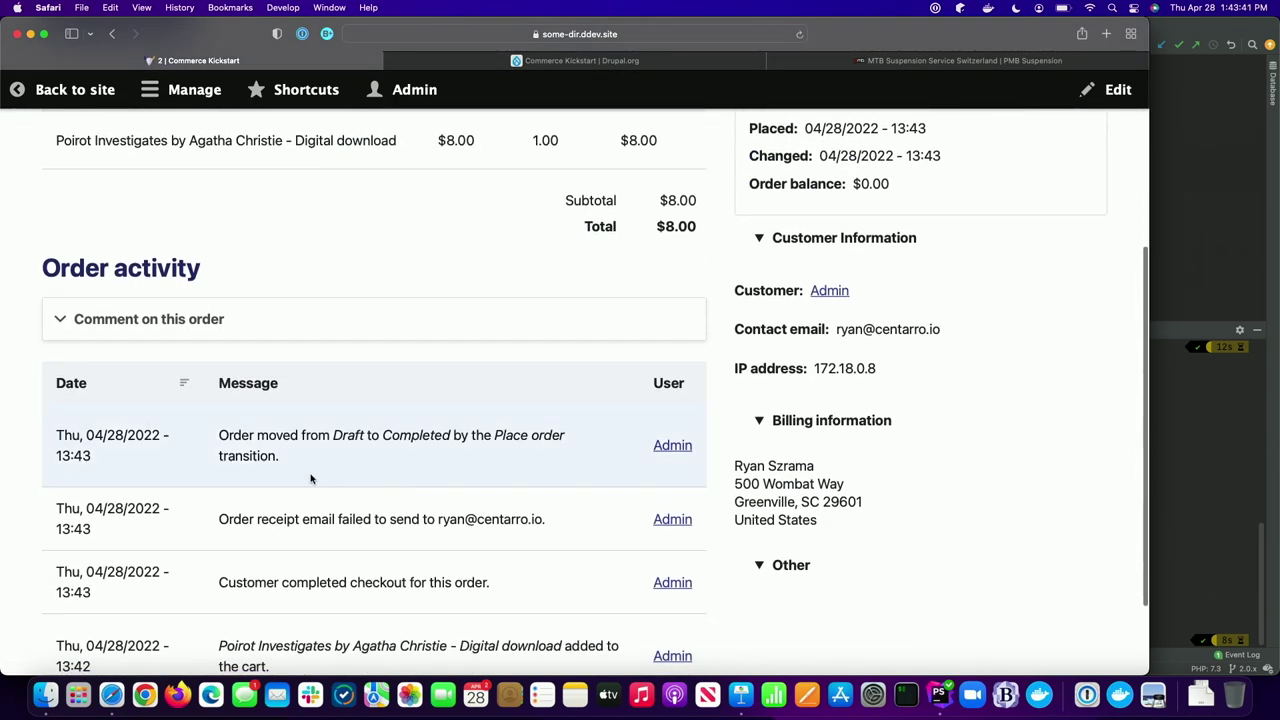
{"action": "scroll", "coordinate": [310, 476], "scroll_direction": "up", "scroll_amount": 4}
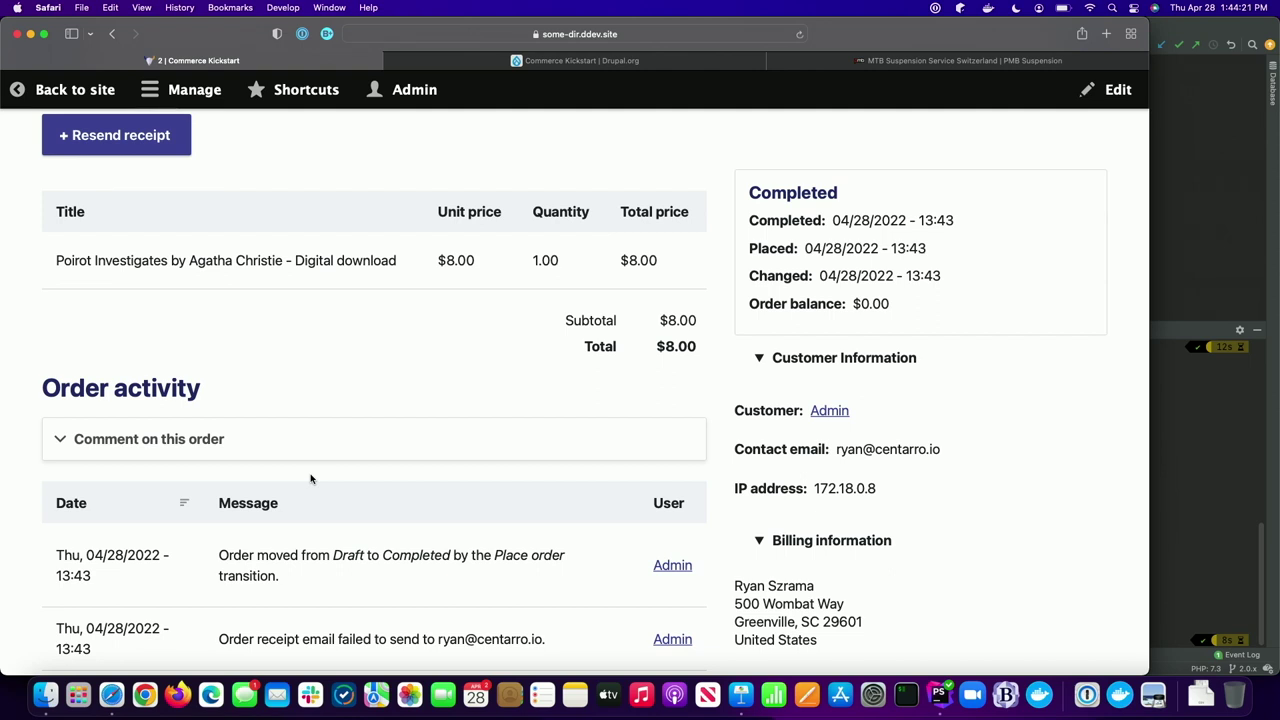
{"action": "key", "text": "super+Tab"}
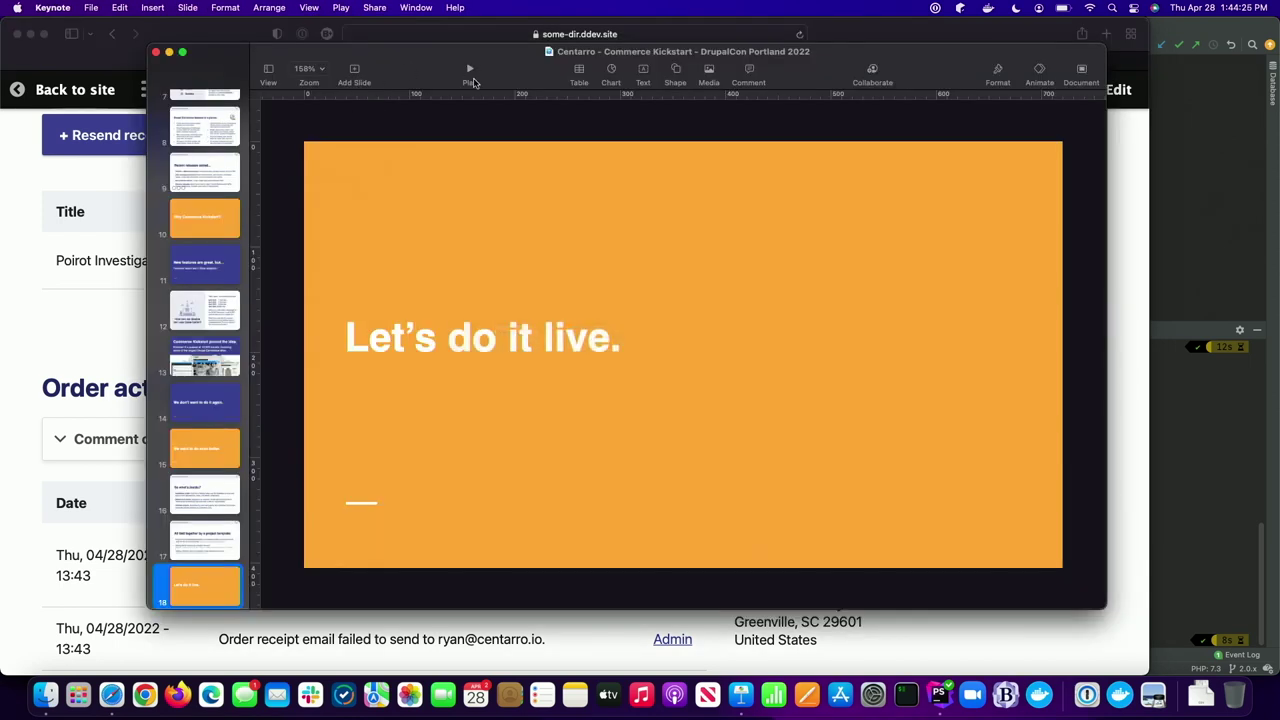
- Play the Keynote slideshow and advance to the next slide
{"action": "left_click", "coordinate": [468, 72]}
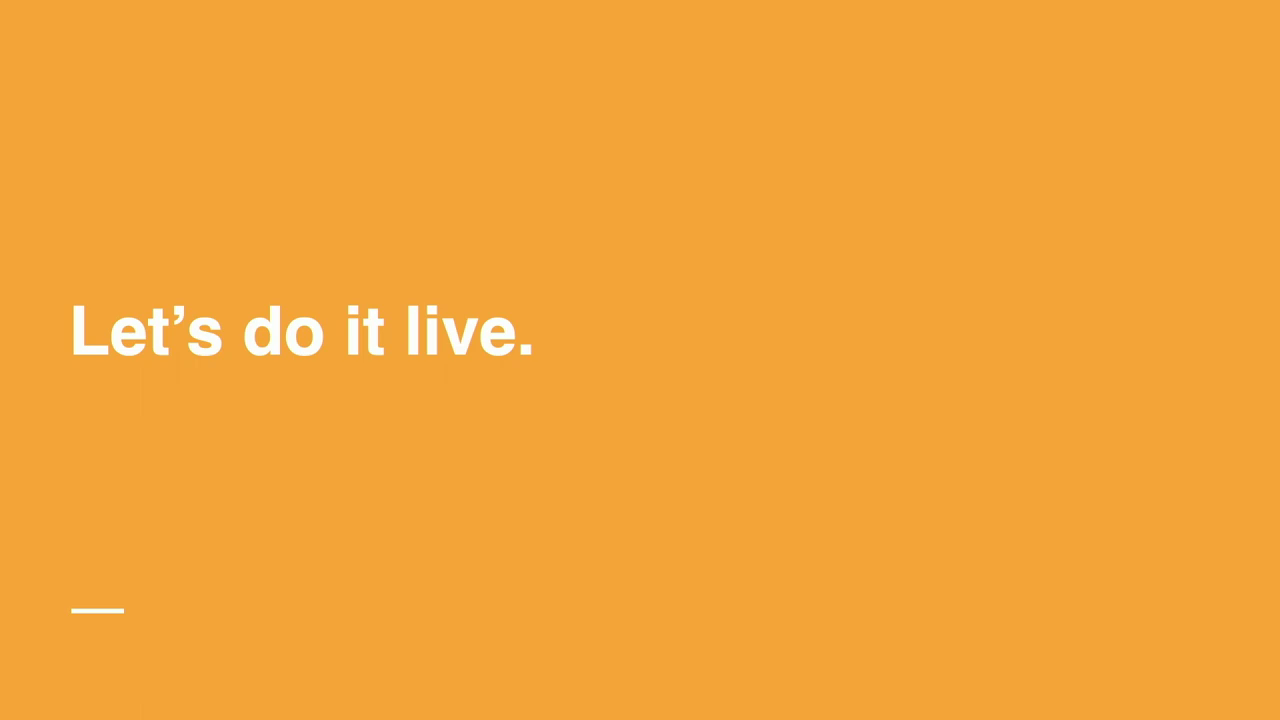
{"action": "key", "text": "Right"}
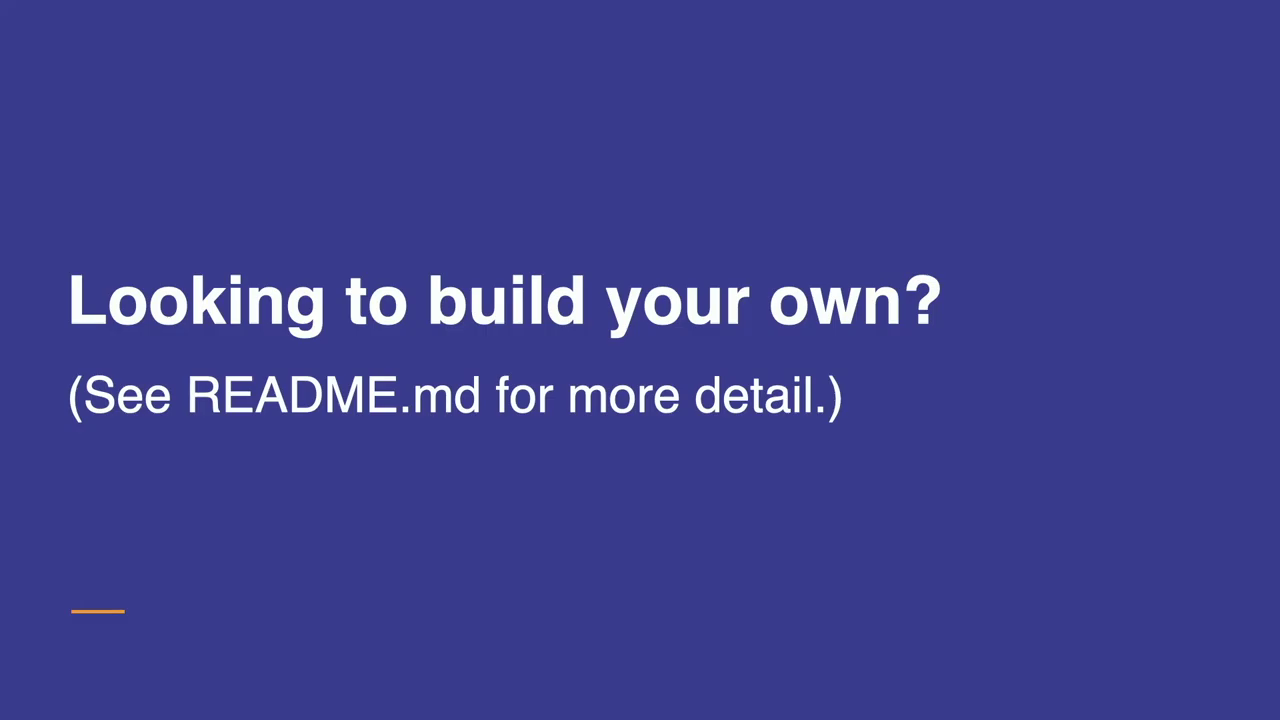